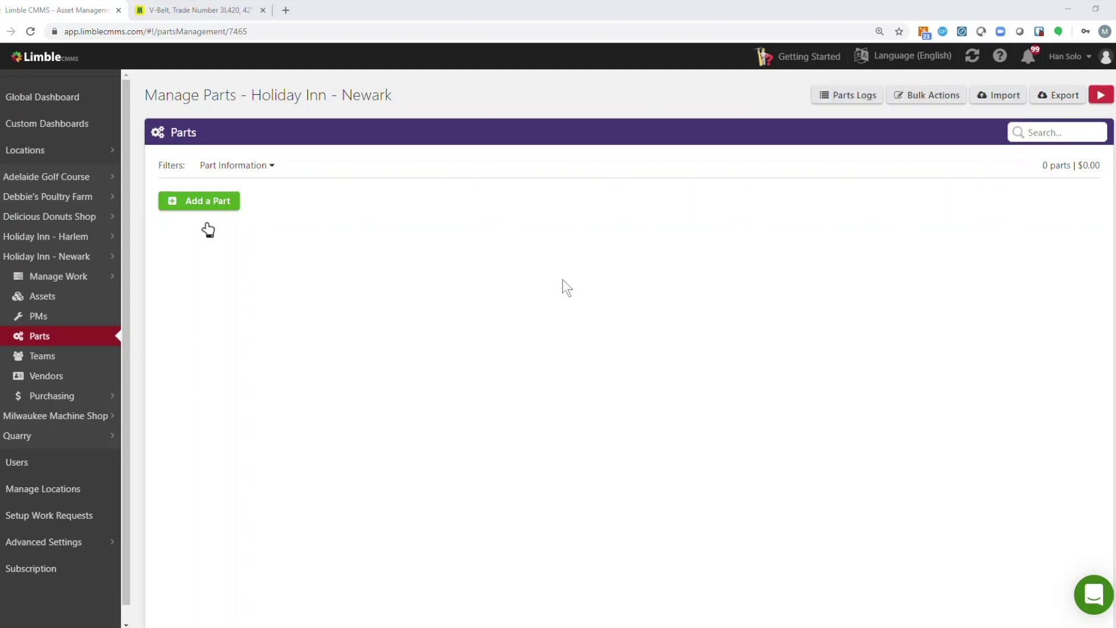
- Create a blank part called 'V-Belt, 42"' and check which columns the parts table shows
{"action": "left_click", "coordinate": [221, 212]}
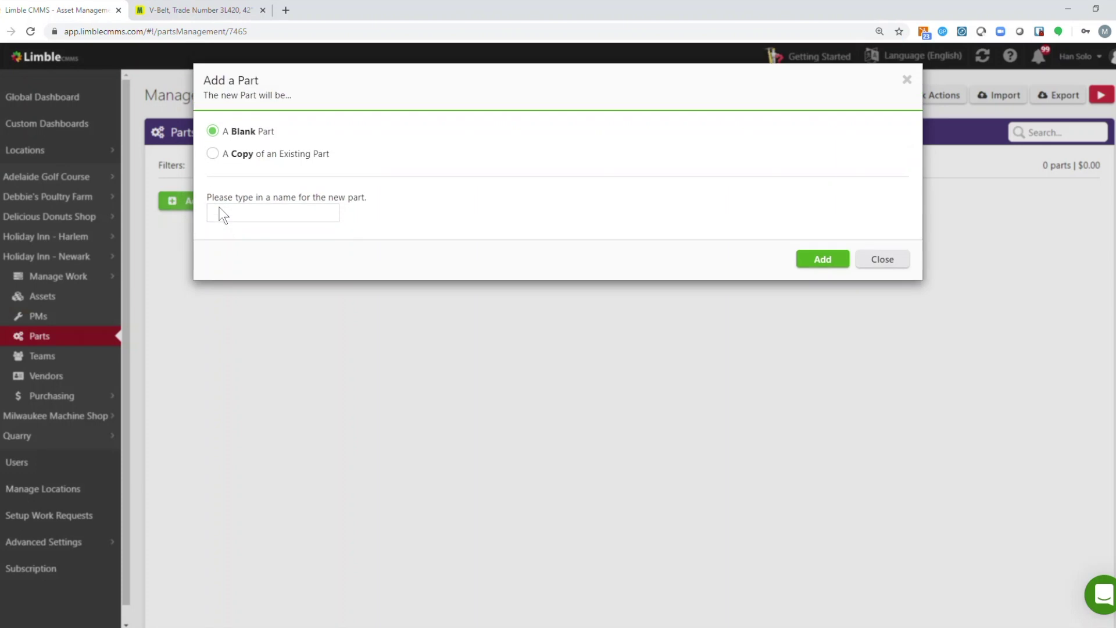
{"action": "type", "text": "V-Belt, 42\""}
{"action": "left_click", "coordinate": [844, 259]}
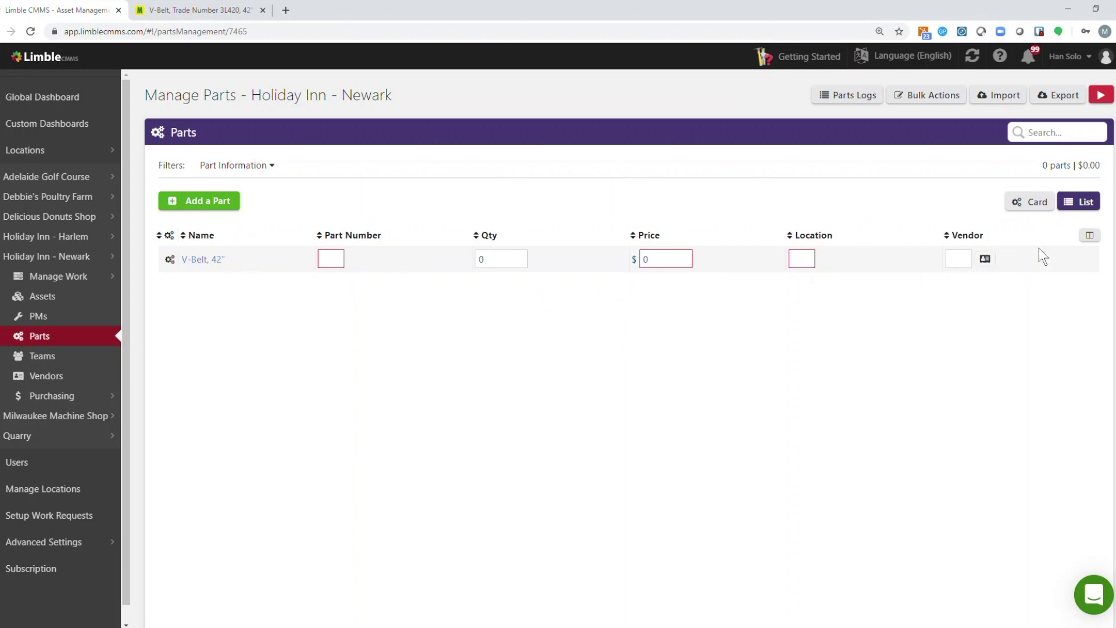
{"action": "left_click", "coordinate": [1089, 235]}
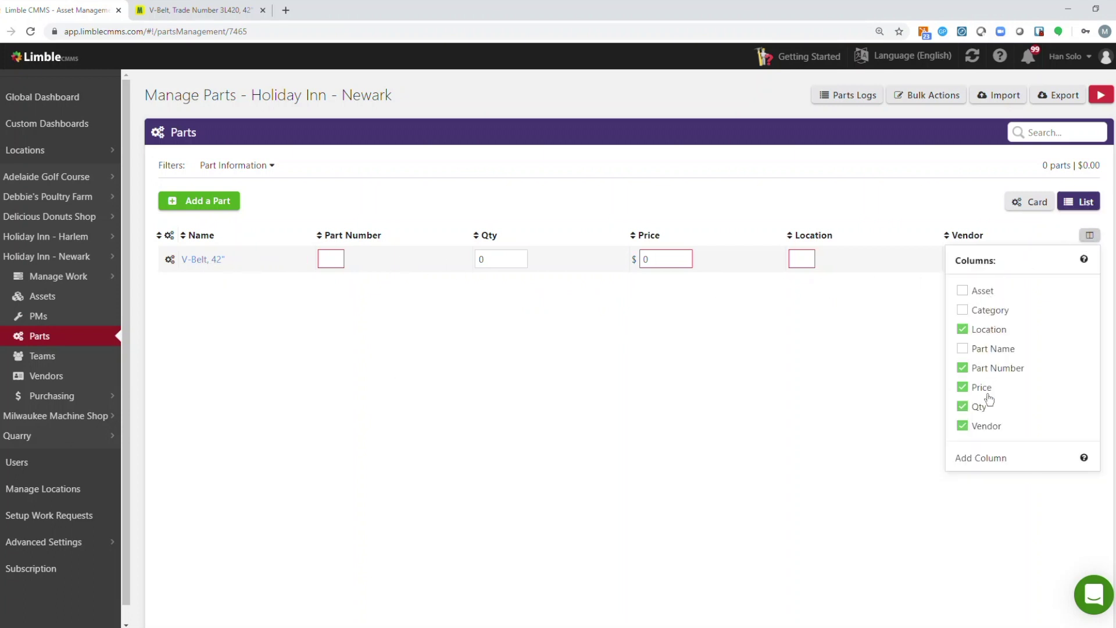
- Give the V-Belt part number L7540497, quantity 4, price $9.52 and location 'Isle 3, Unit 12'
{"action": "left_click", "coordinate": [458, 336]}
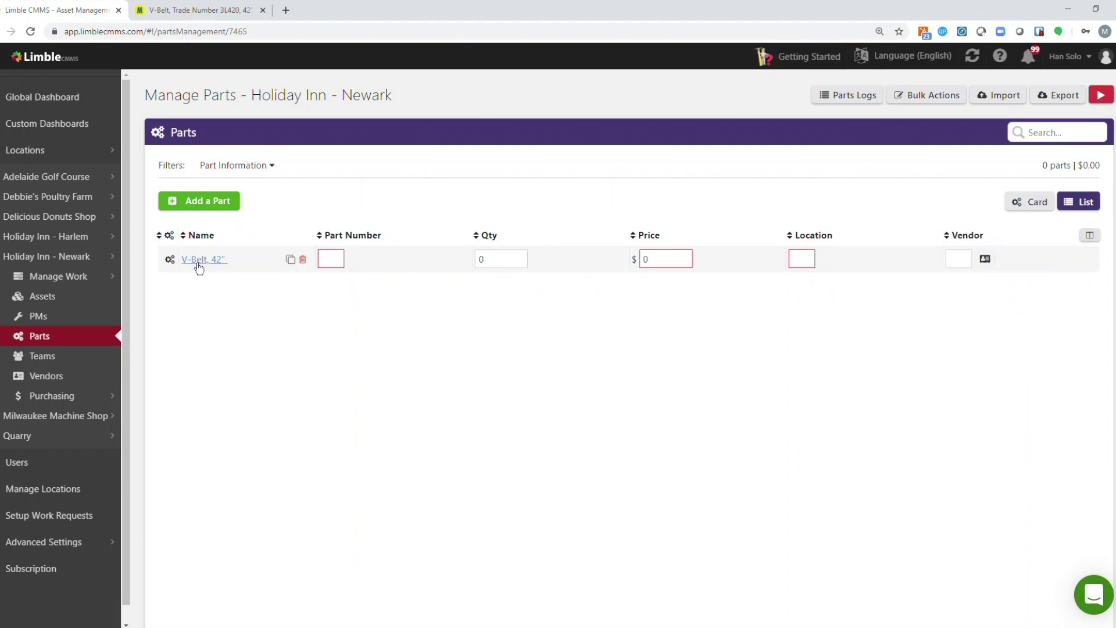
{"action": "left_click", "coordinate": [198, 261]}
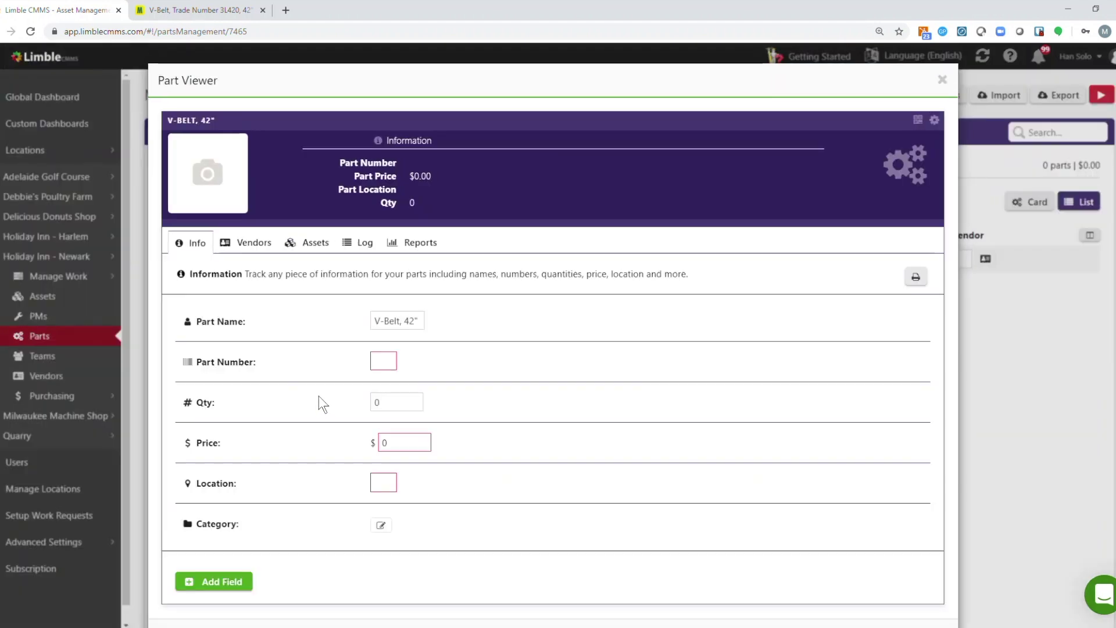
{"action": "left_click", "coordinate": [391, 363]}
{"action": "type", "text": "4"}
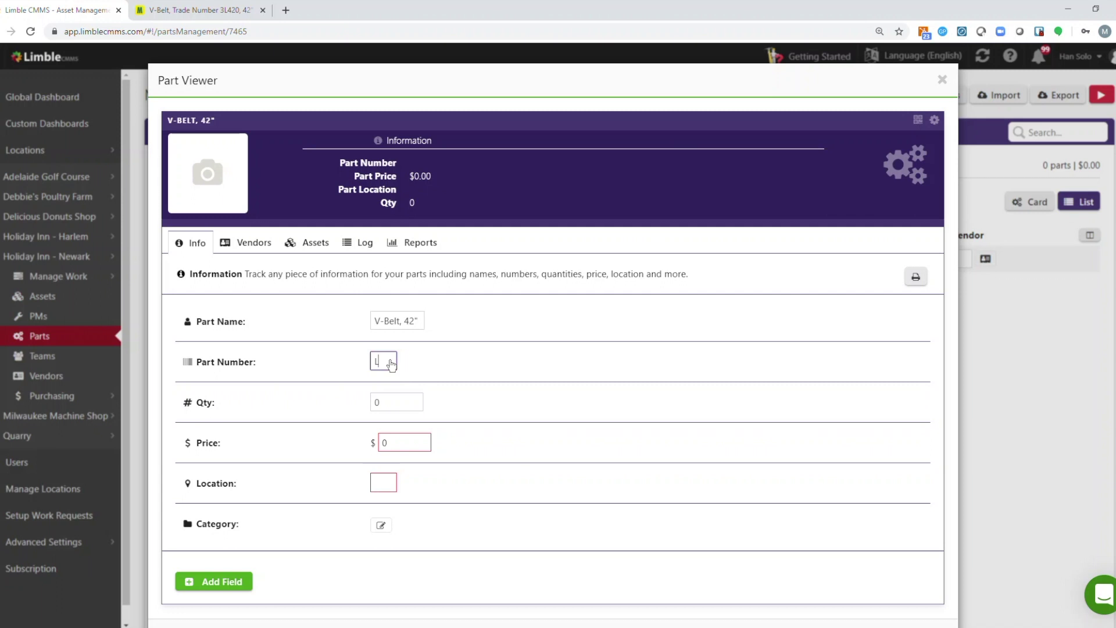
{"action": "type", "text": "7540497"}
{"action": "left_click", "coordinate": [387, 401]}
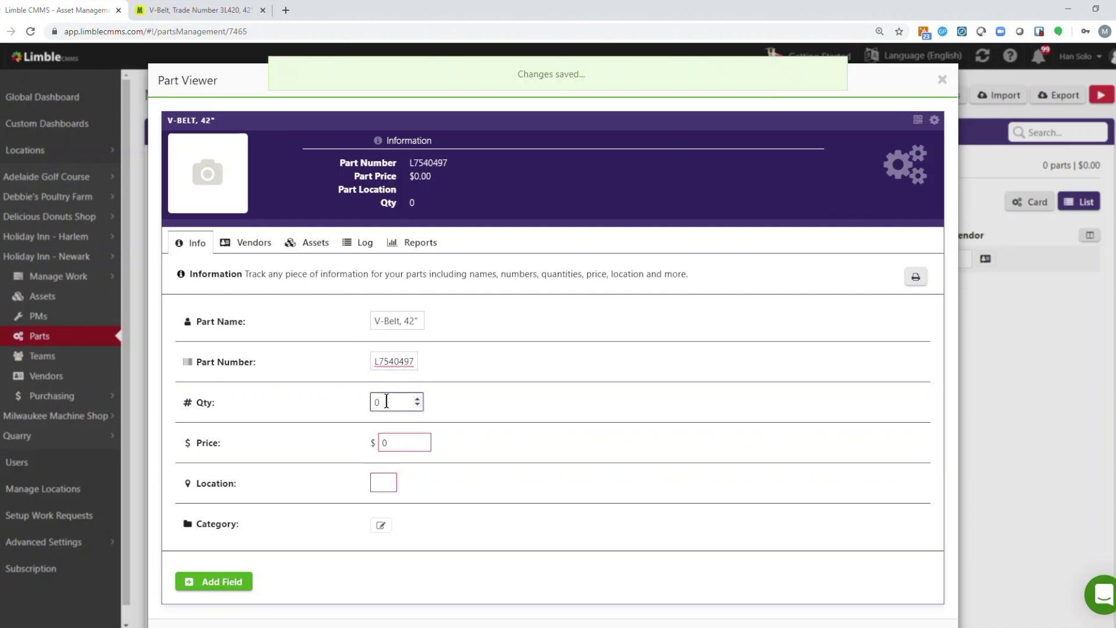
{"action": "key", "text": "BackSpace"}
{"action": "type", "text": "4"}
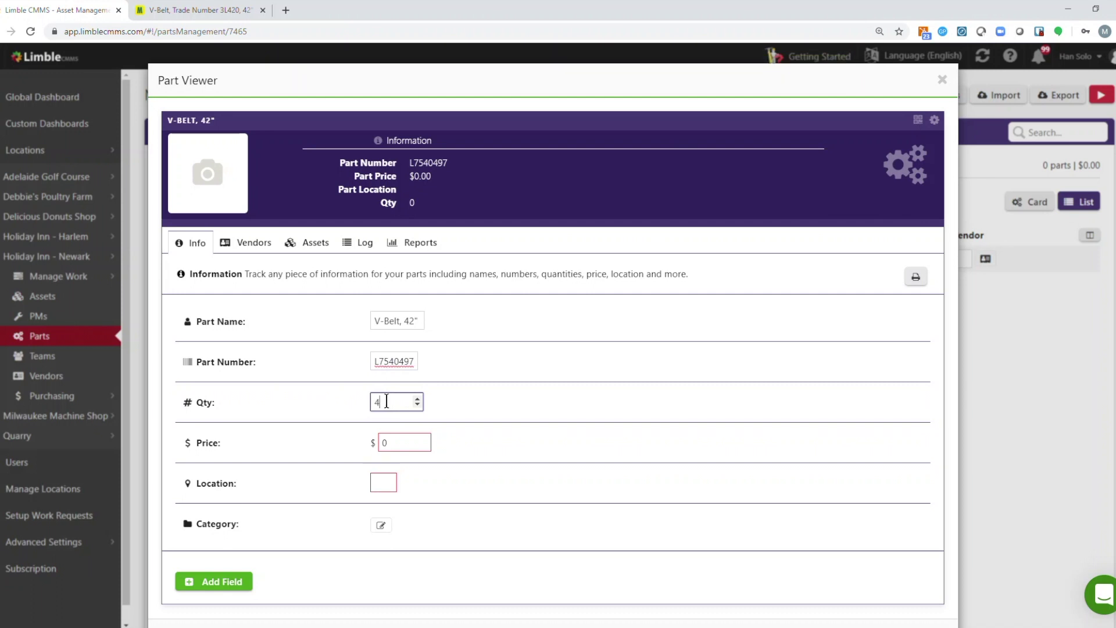
{"action": "left_click", "coordinate": [390, 449]}
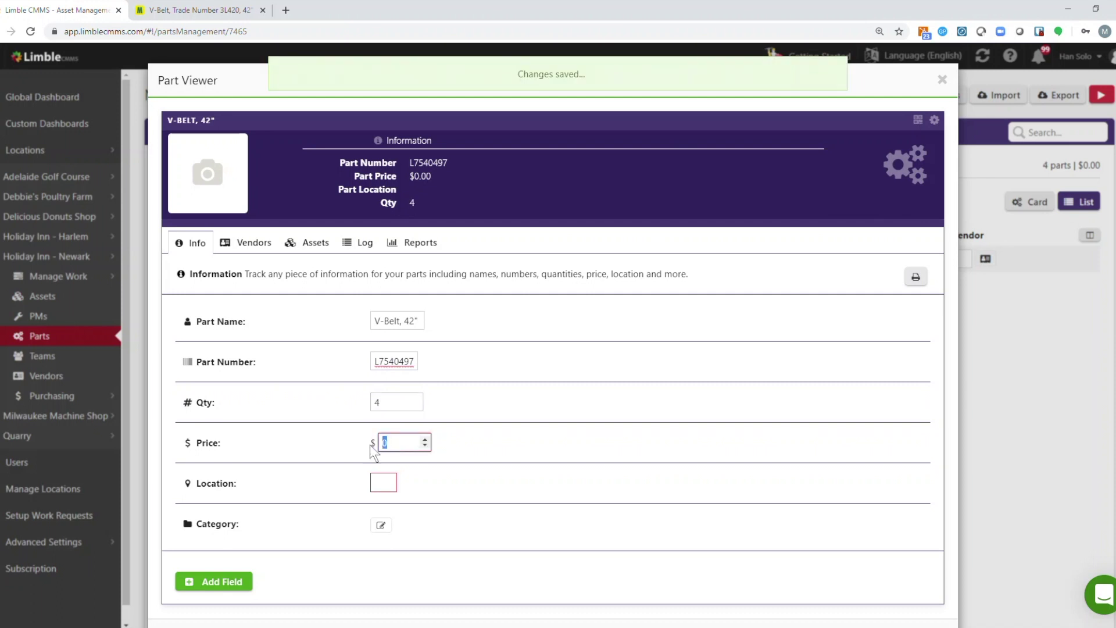
{"action": "type", "text": "9.52"}
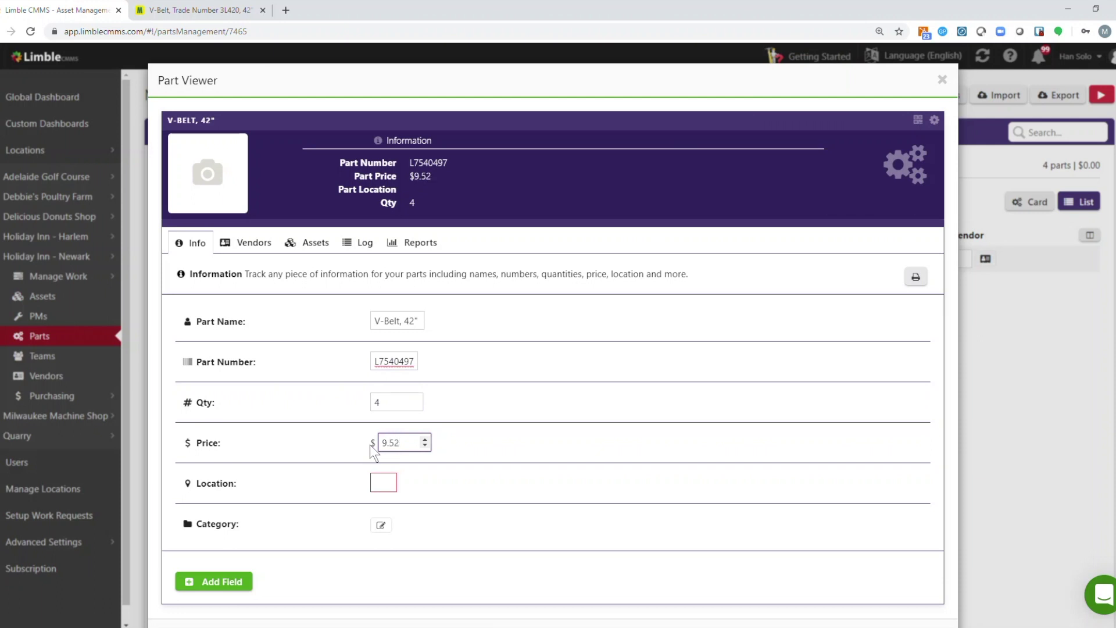
{"action": "left_click", "coordinate": [379, 484]}
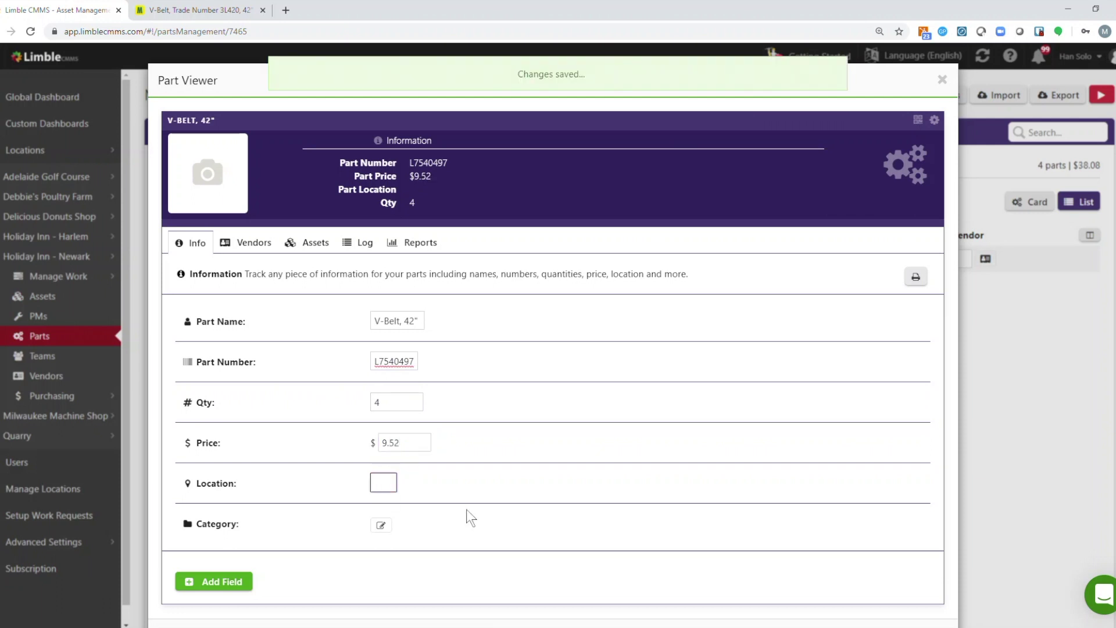
{"action": "type", "text": "Isle"}
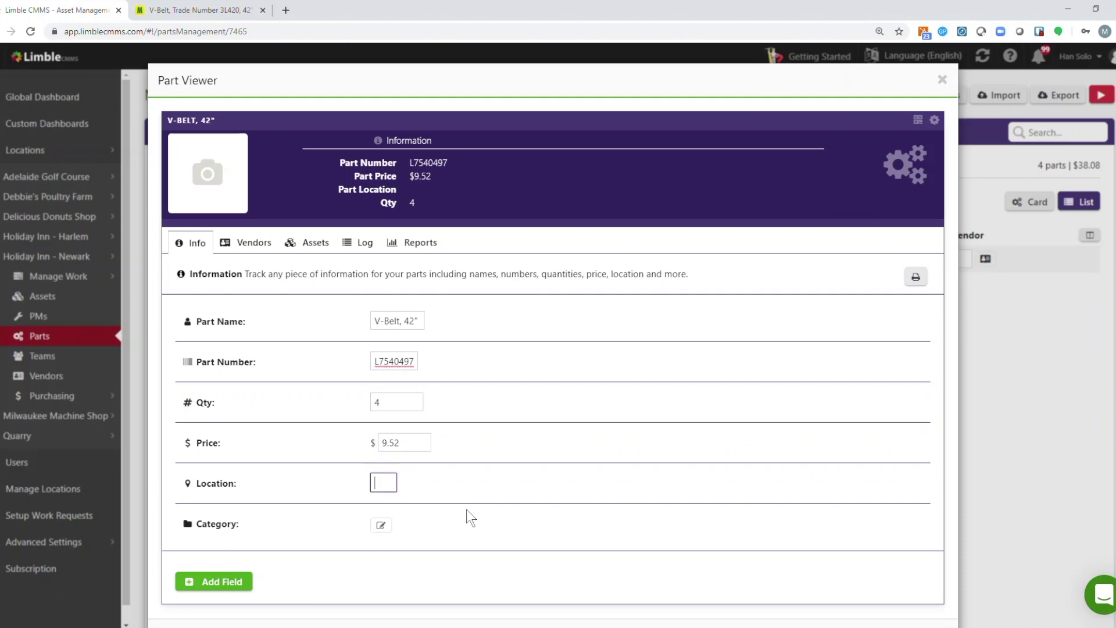
{"action": "type", "text": " 3"}
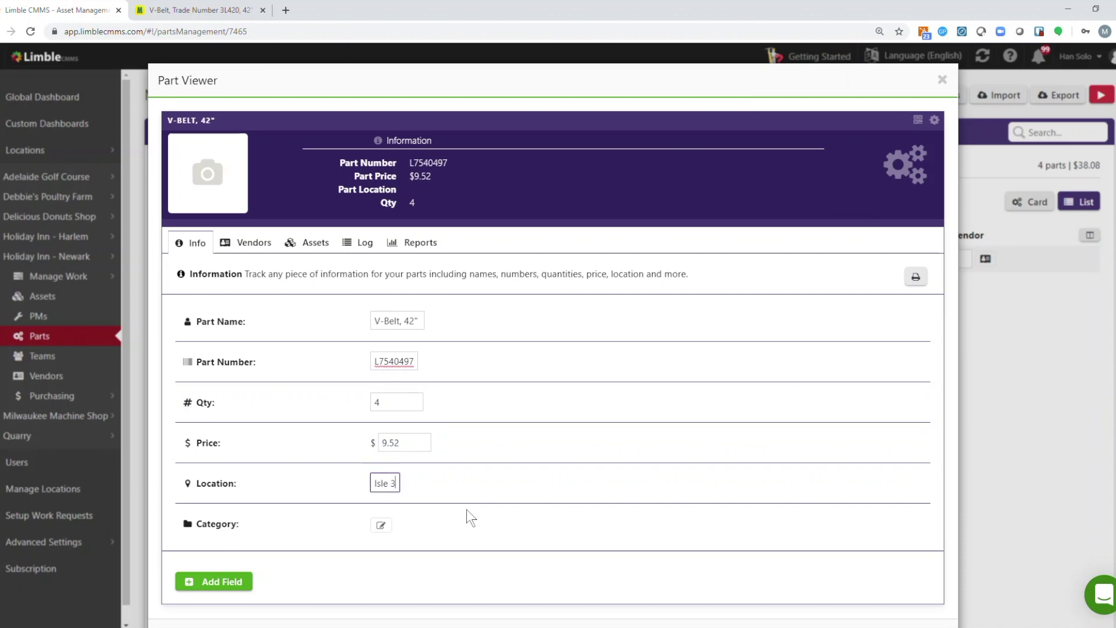
{"action": "type", "text": ", Uni"}
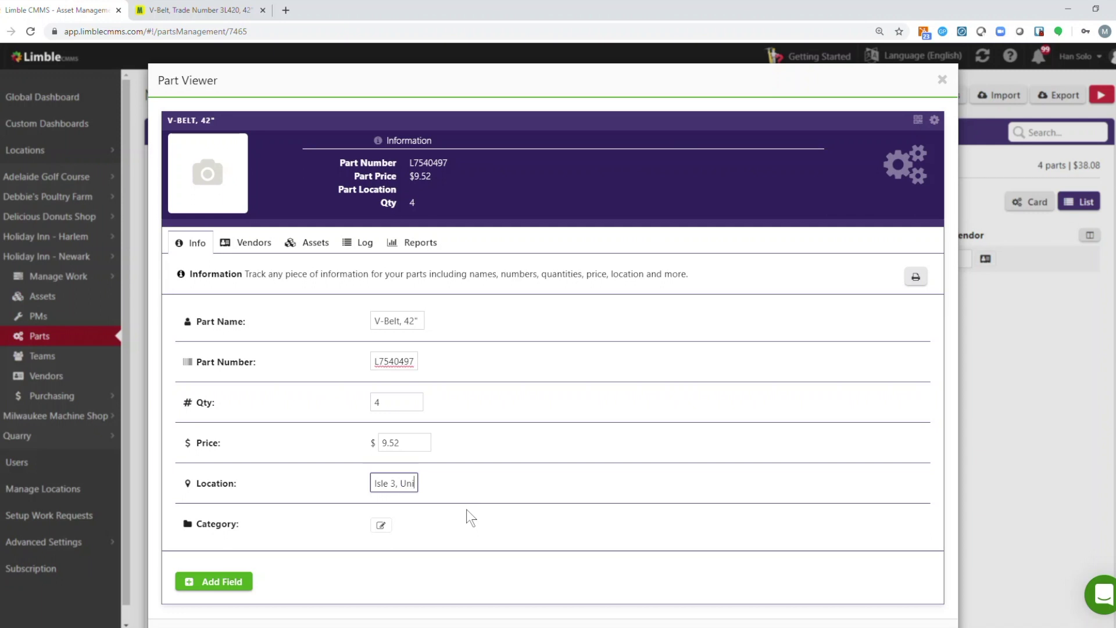
{"action": "type", "text": "t 12"}
{"action": "left_click", "coordinate": [466, 510]}
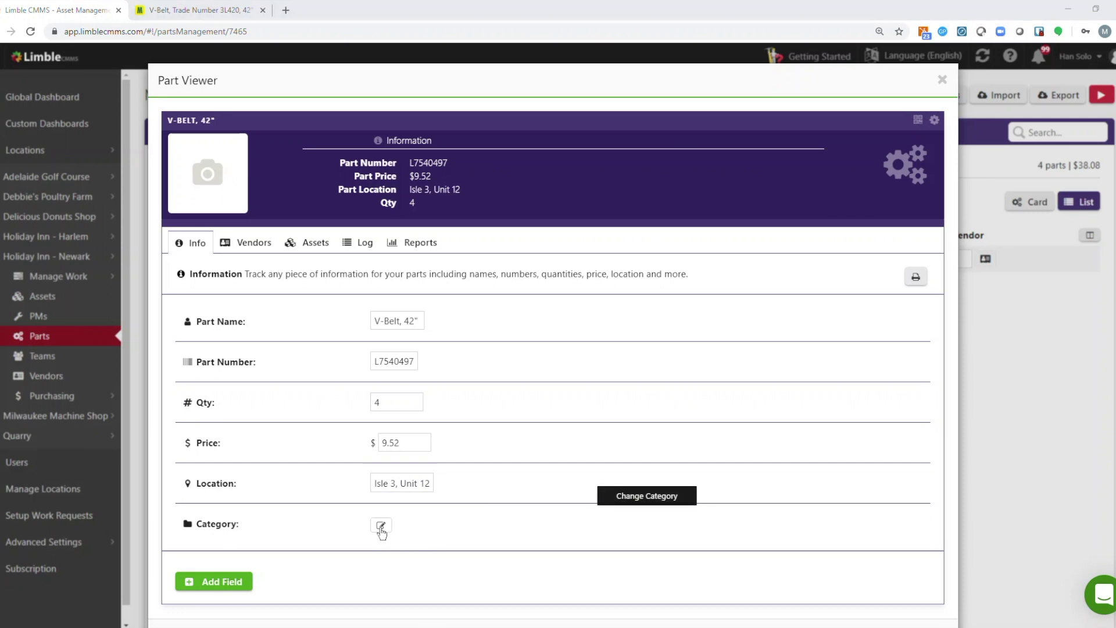
- Set the V-Belt part's category to HVAC
{"action": "left_click", "coordinate": [381, 526]}
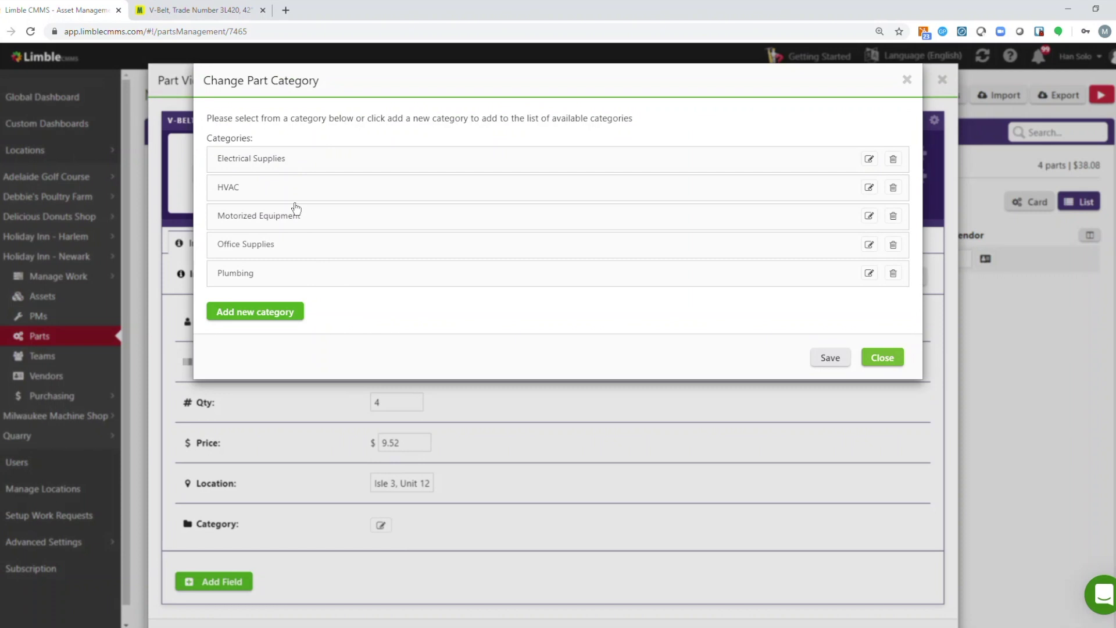
{"action": "left_click", "coordinate": [297, 189]}
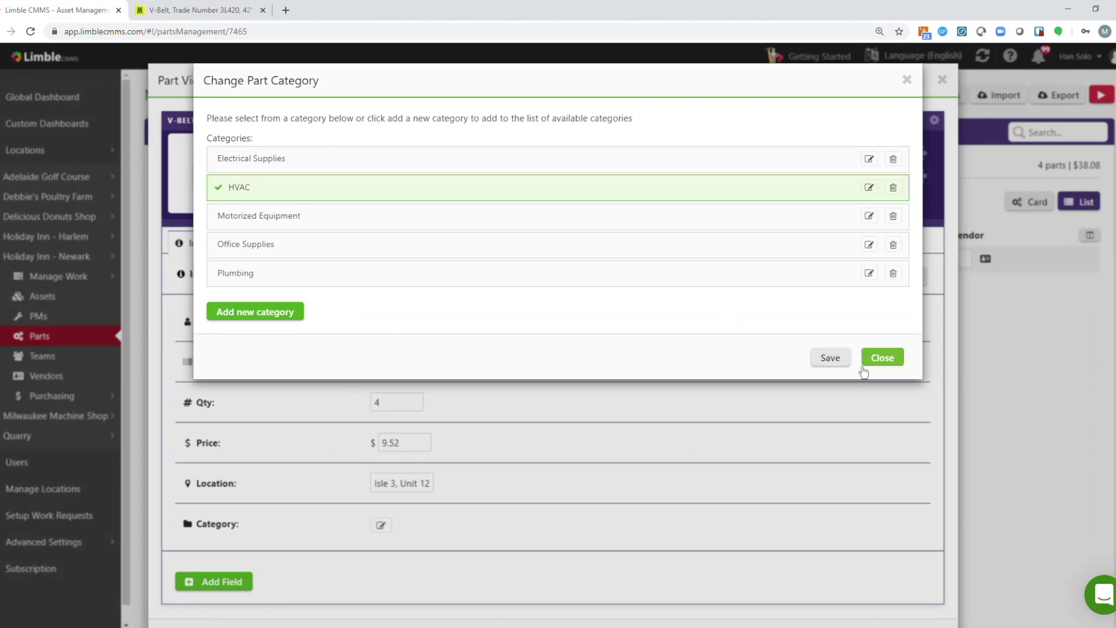
{"action": "left_click", "coordinate": [881, 359]}
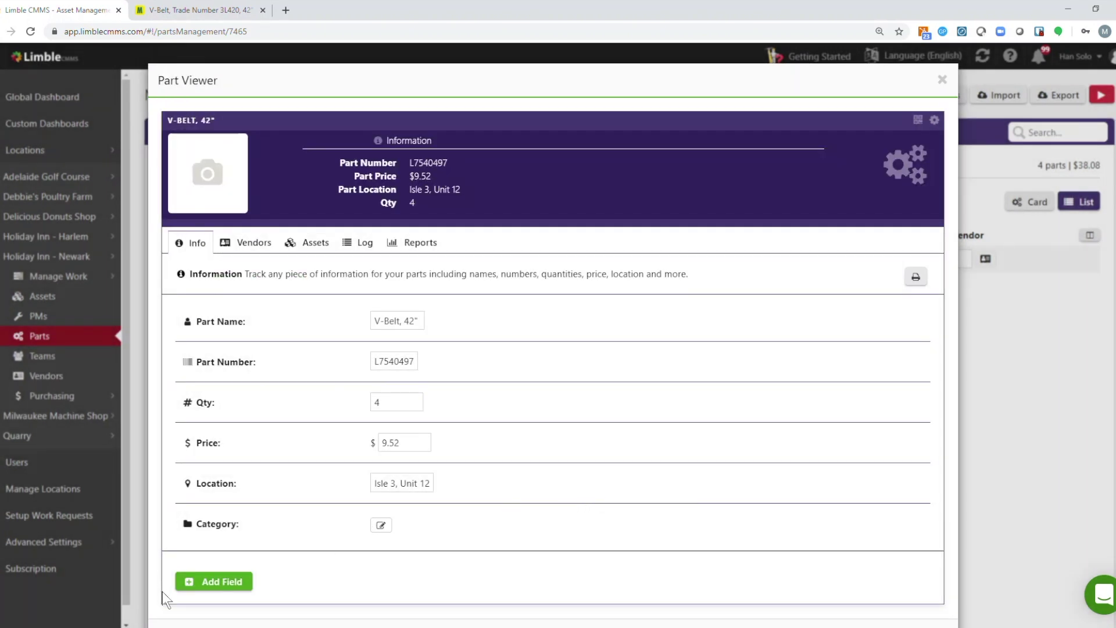
- Create a new text-type custom field named 'Reorder link' on the V-Belt part
{"action": "left_click", "coordinate": [224, 580]}
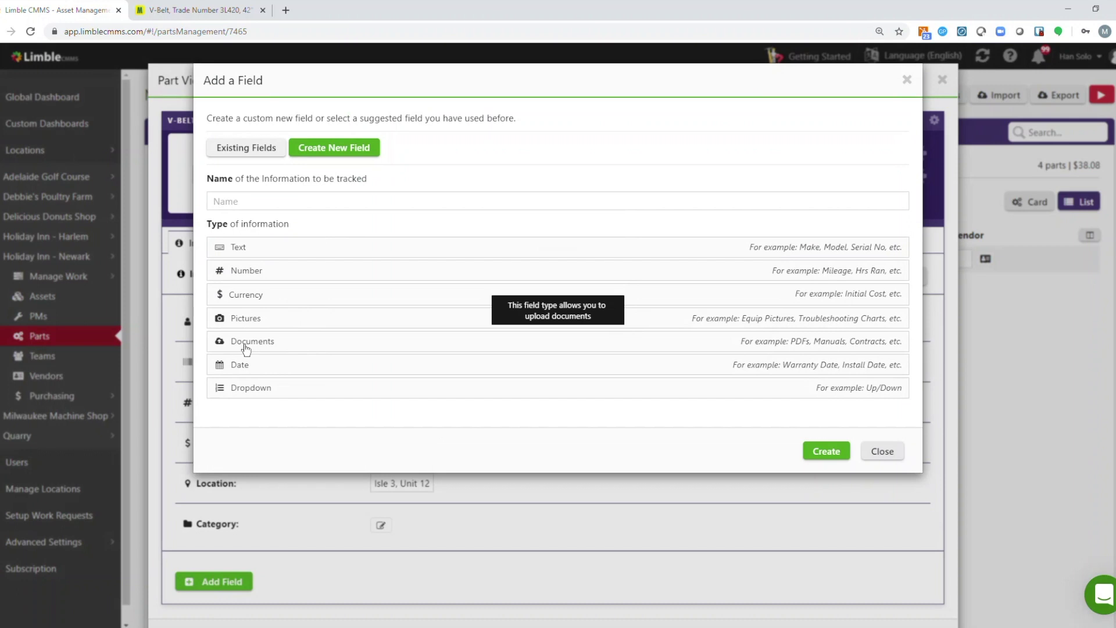
{"action": "left_click", "coordinate": [288, 252]}
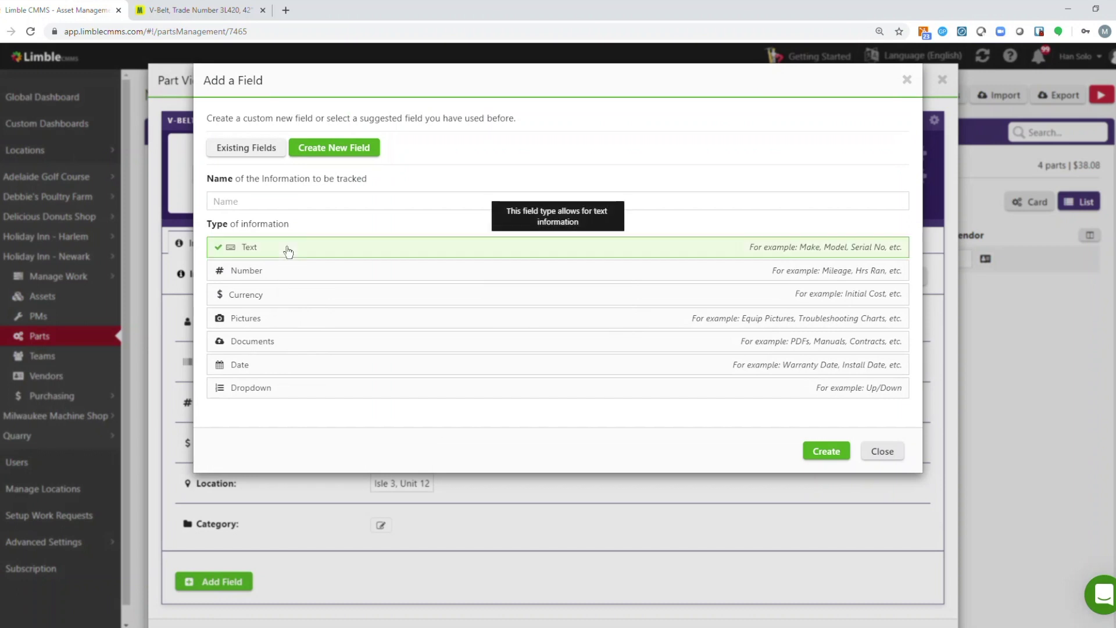
{"action": "left_click", "coordinate": [276, 202]}
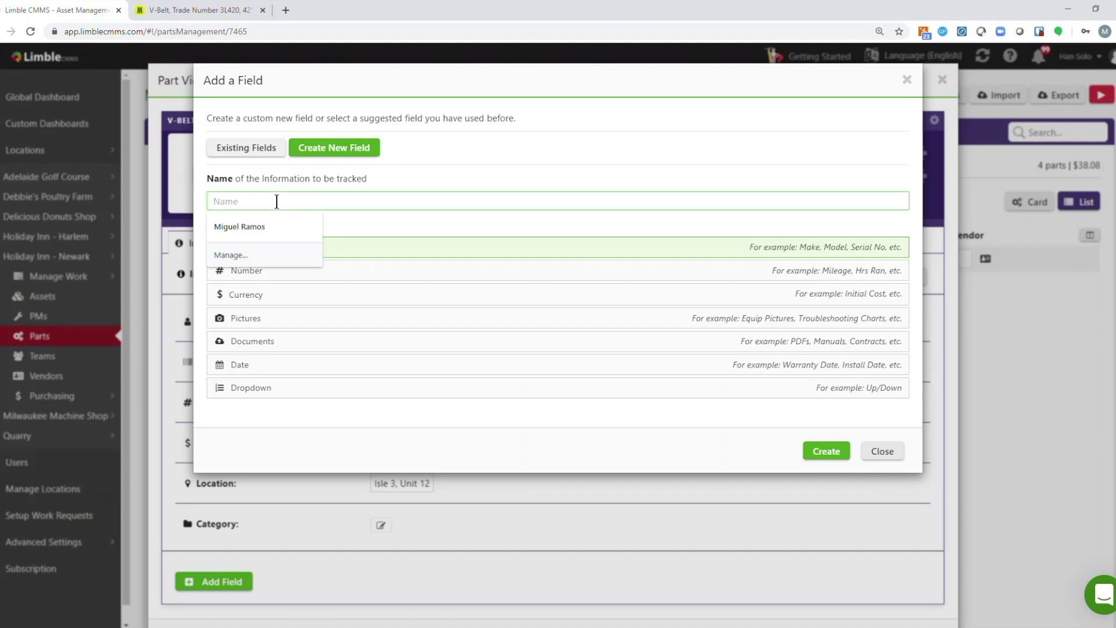
{"action": "type", "text": "Reorder link"}
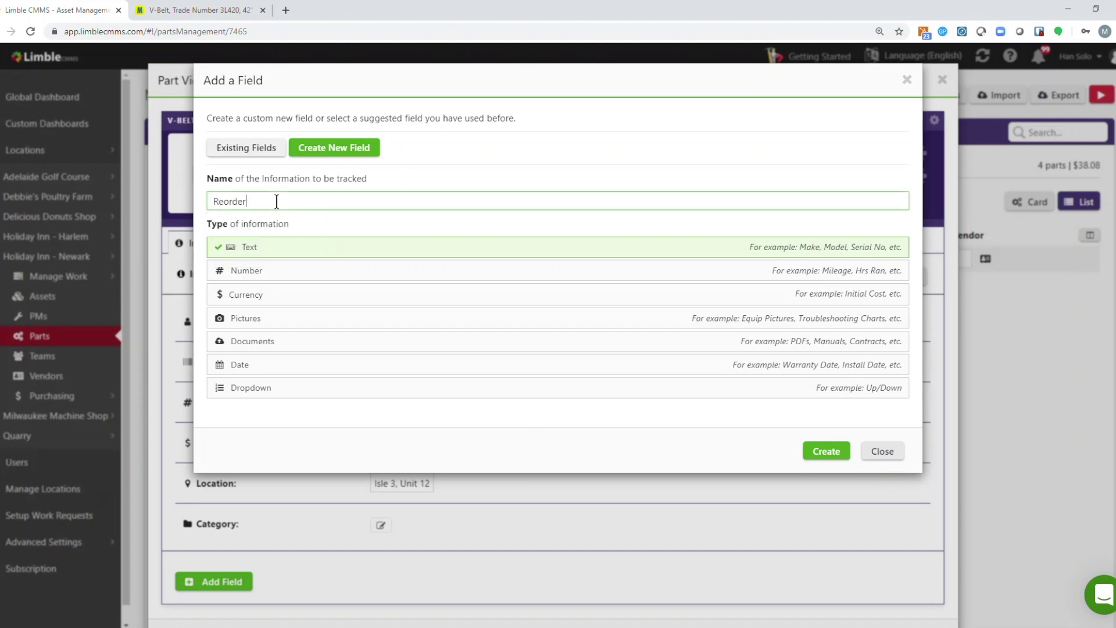
{"action": "left_click", "coordinate": [822, 452]}
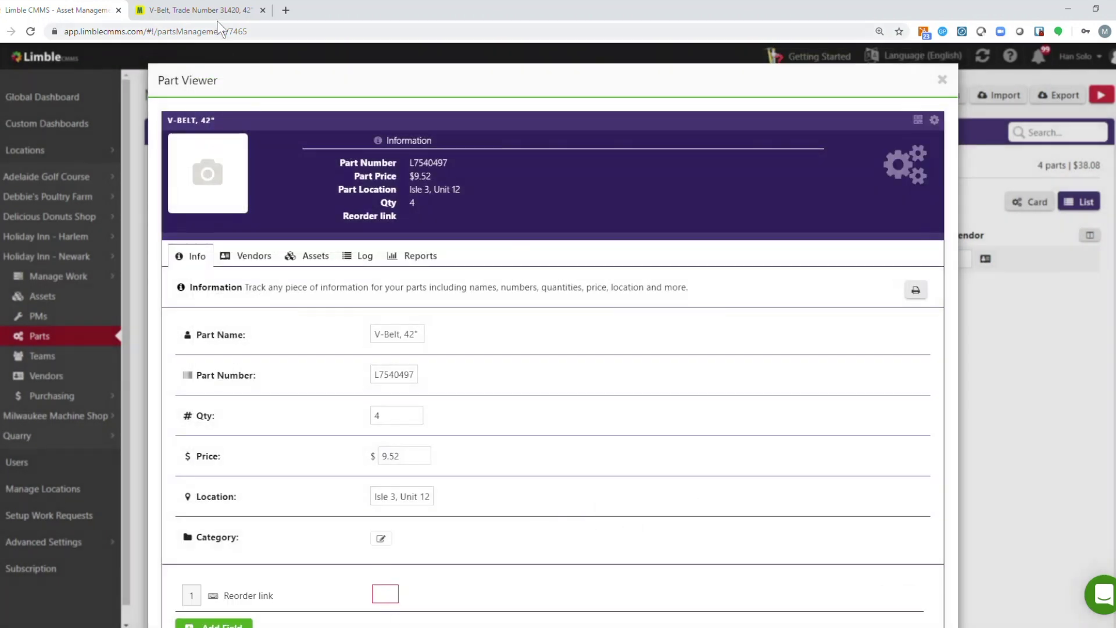
- Copy the web address of the V-Belt's McMaster-Carr product page
{"action": "left_click", "coordinate": [198, 11]}
{"action": "left_click", "coordinate": [177, 30]}
{"action": "key", "text": "ctrl+c"}
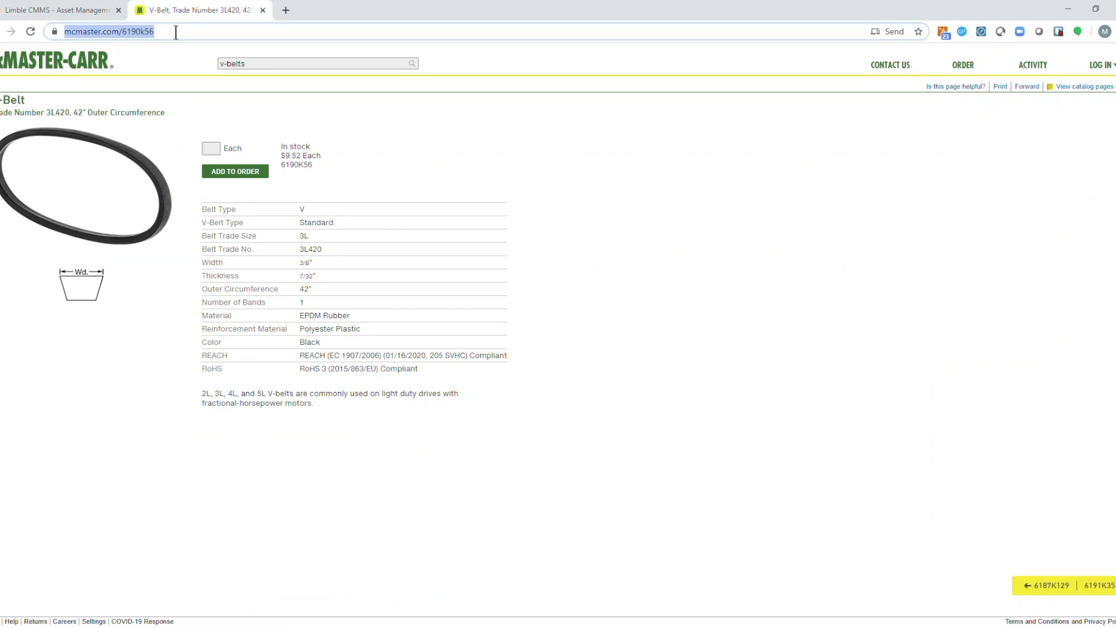
{"action": "left_click", "coordinate": [87, 10]}
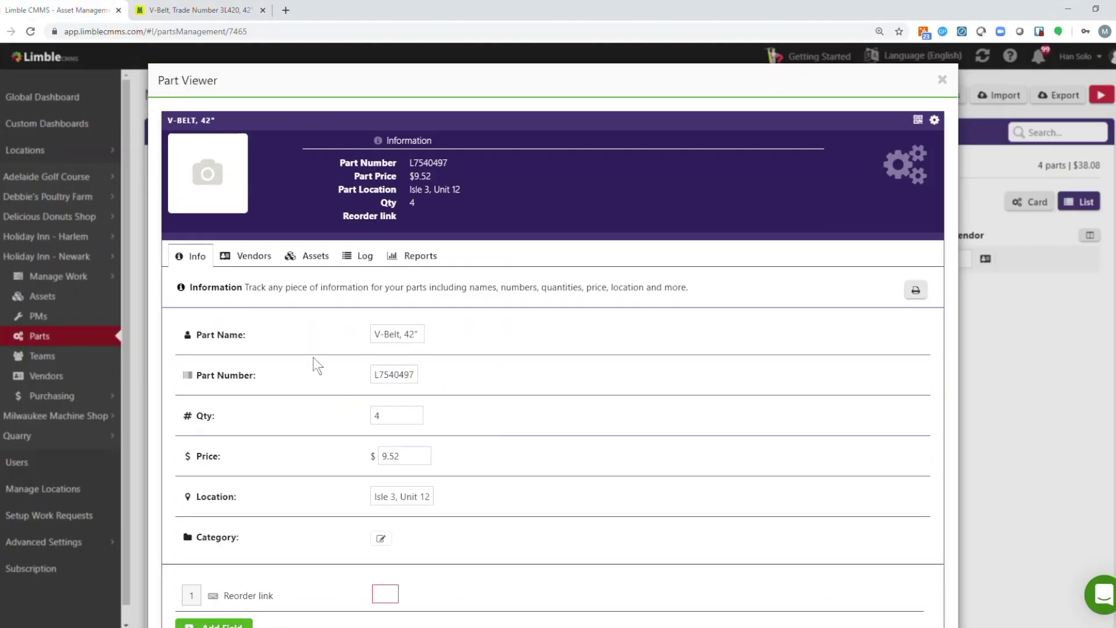
- Enter 3L4520 as the Reorder link and hyperlink it to the McMaster-Carr product address
{"action": "left_click", "coordinate": [384, 594]}
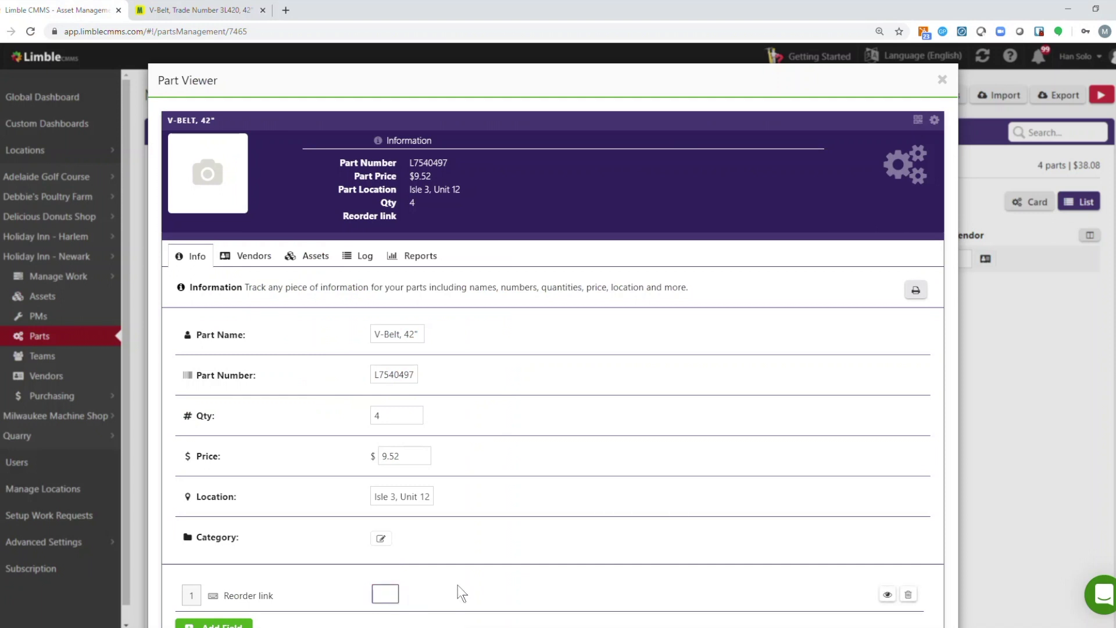
{"action": "type", "text": "3L4520"}
{"action": "left_click_drag", "start_coordinate": [375, 594], "coordinate": [406, 600]}
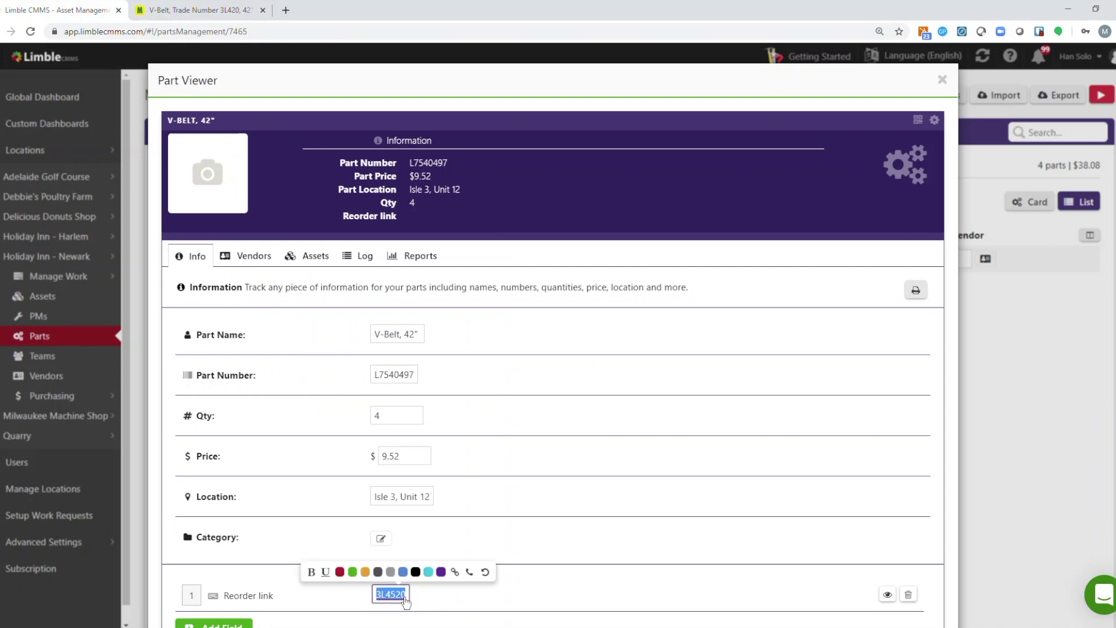
{"action": "left_click", "coordinate": [455, 573]}
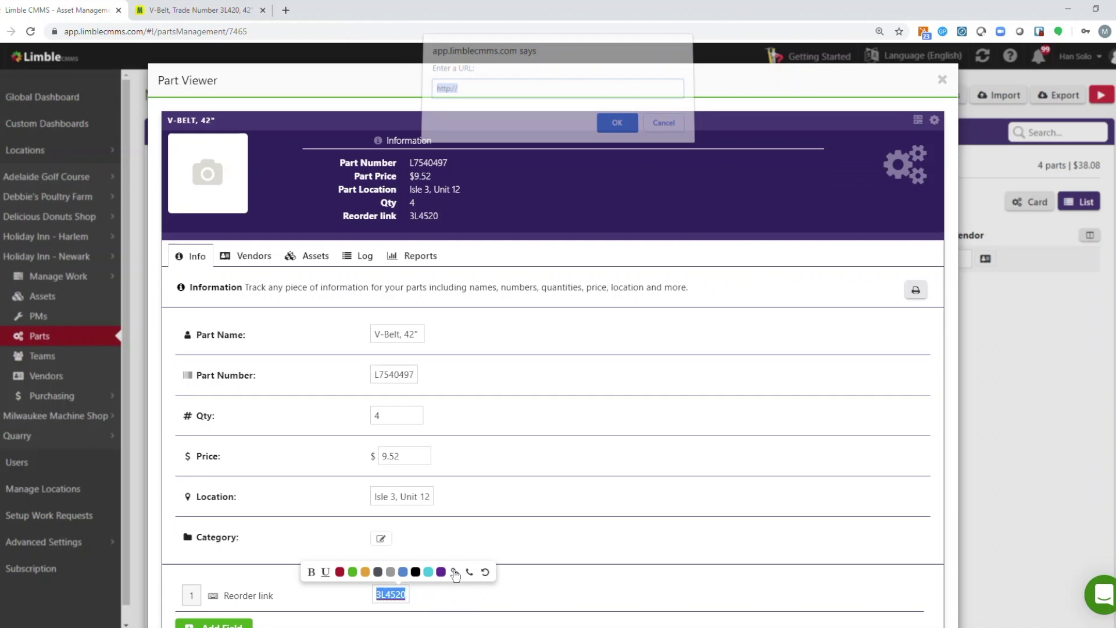
{"action": "key", "text": "ctrl+v"}
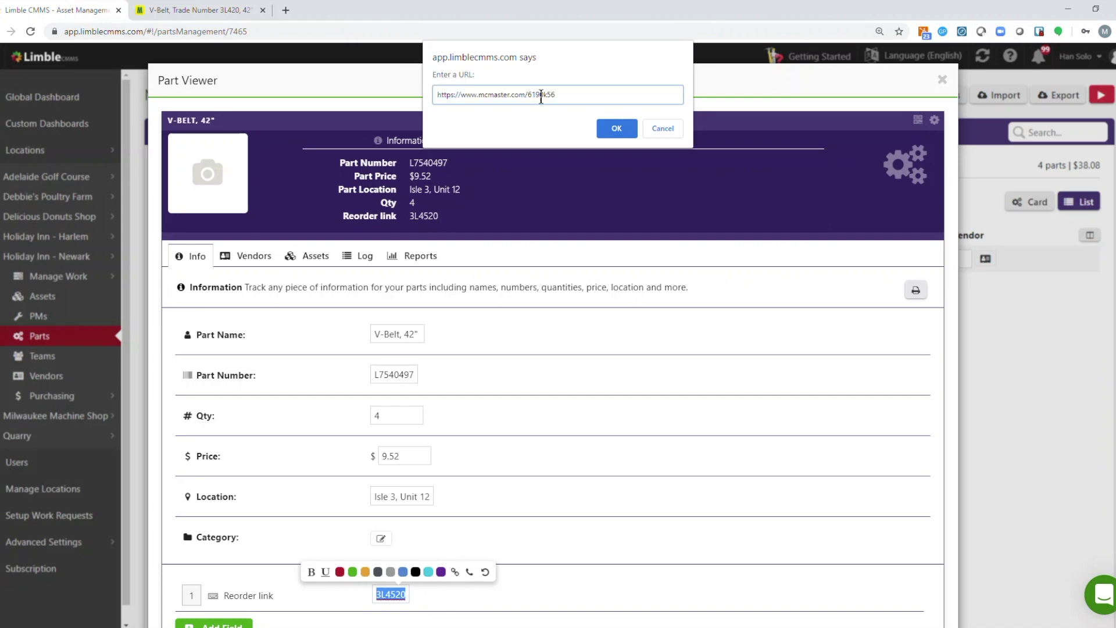
{"action": "left_click", "coordinate": [615, 132]}
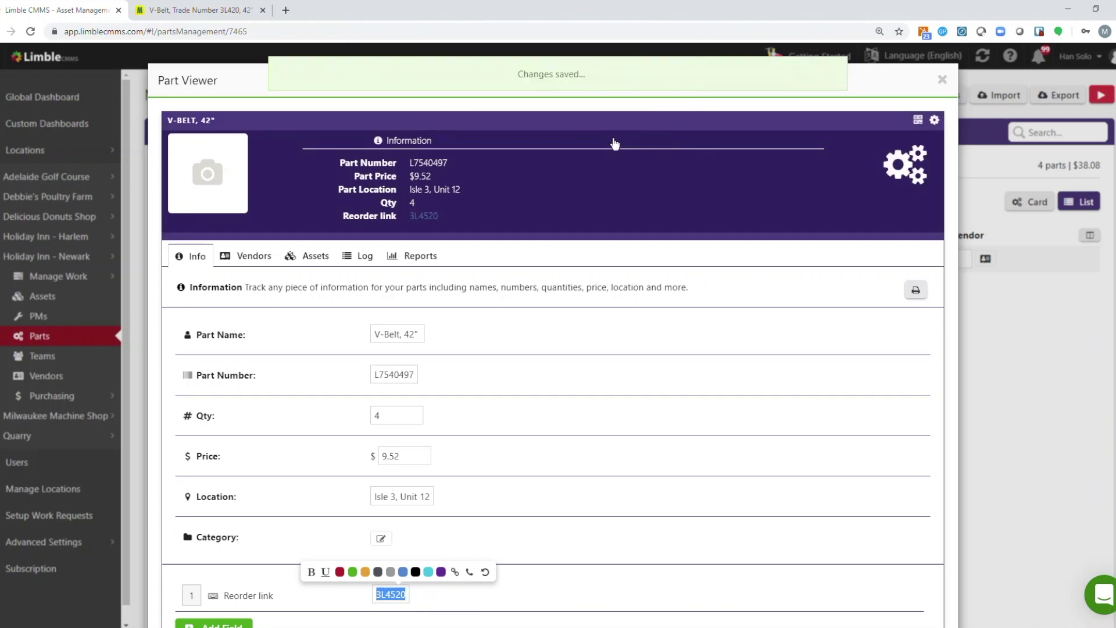
{"action": "left_click", "coordinate": [566, 588]}
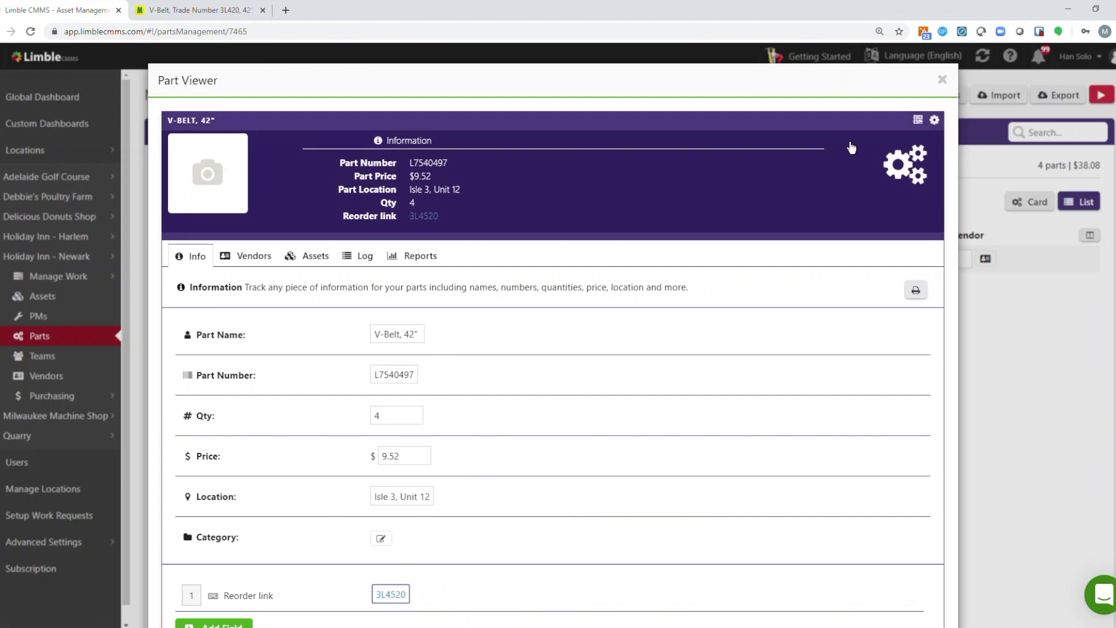
{"action": "left_click", "coordinate": [918, 121]}
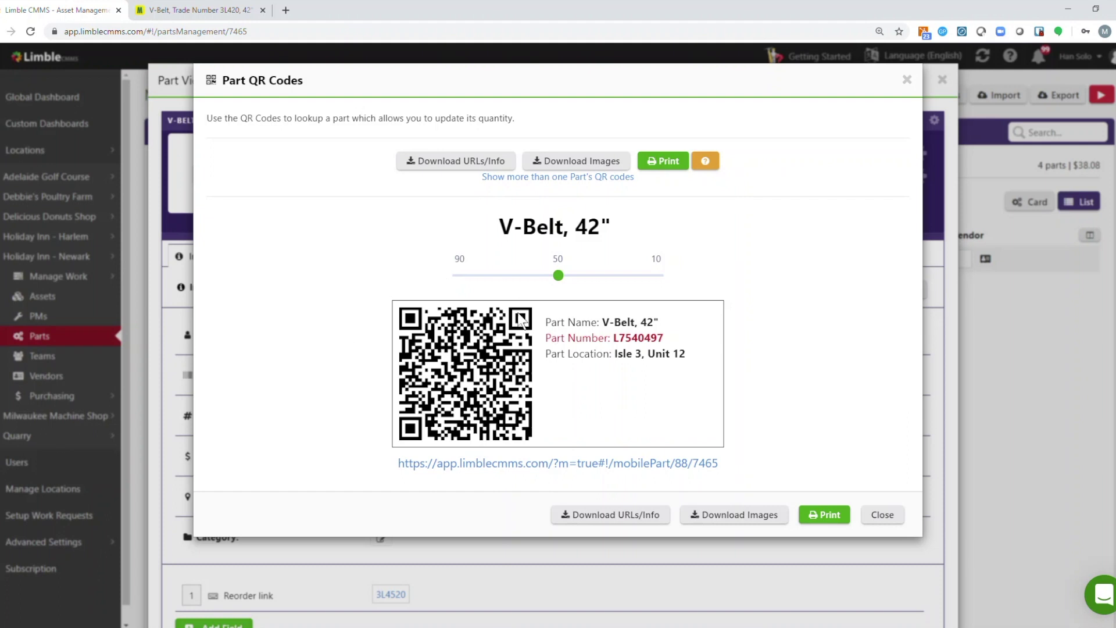
{"action": "left_click", "coordinate": [891, 519]}
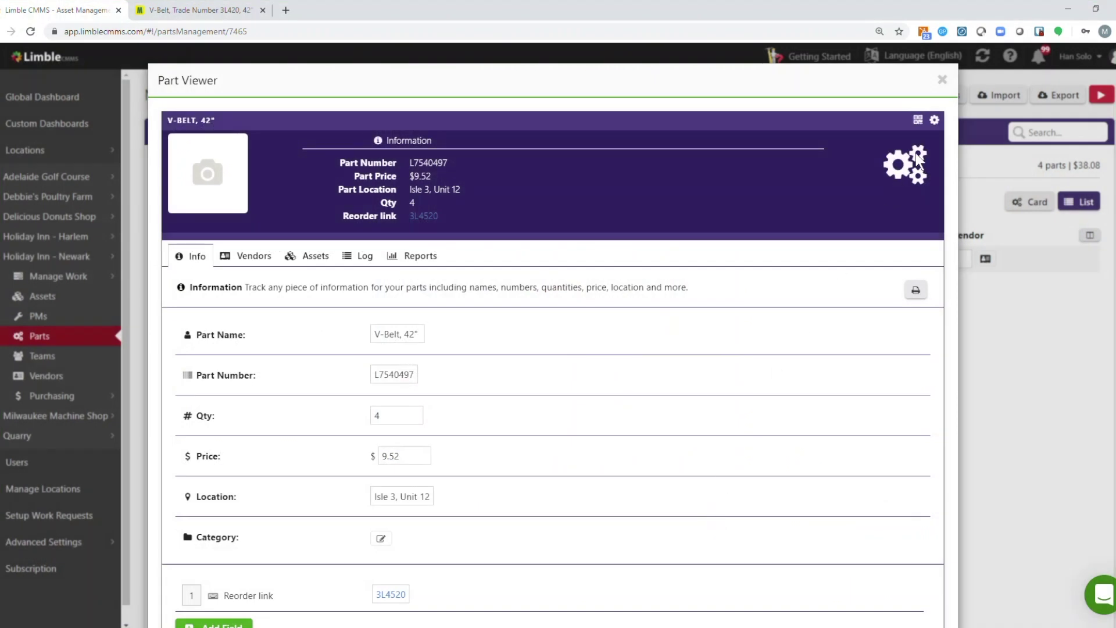
- In the part's settings, set the minimum part quantity threshold to 4
{"action": "left_click", "coordinate": [934, 121]}
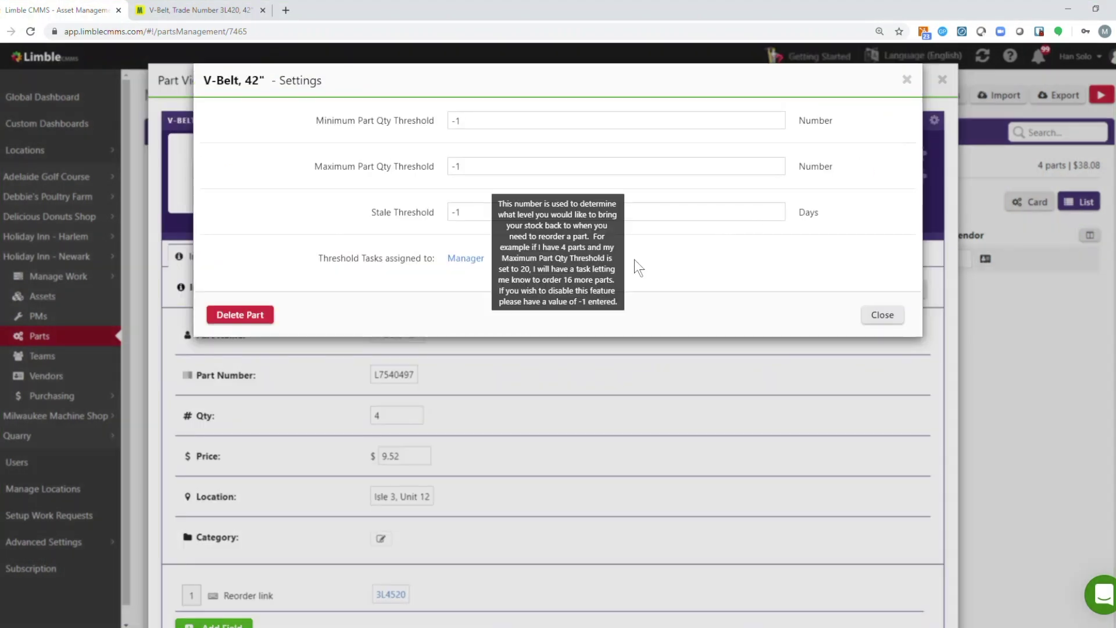
{"action": "mouse_move", "coordinate": [368, 114]}
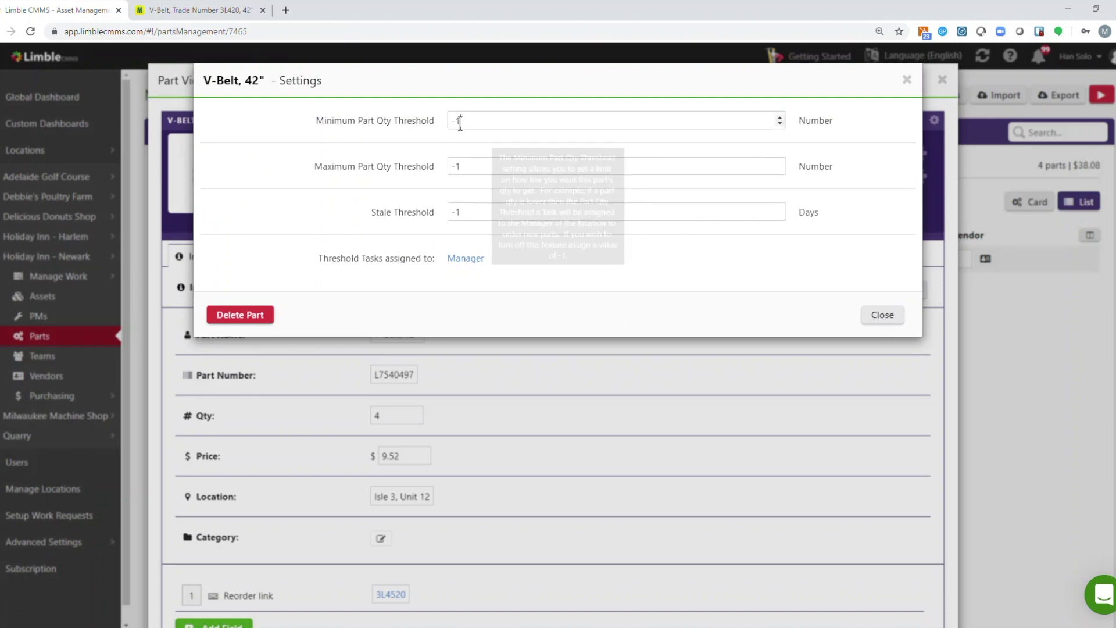
{"action": "left_click_drag", "start_coordinate": [457, 121], "coordinate": [449, 124]}
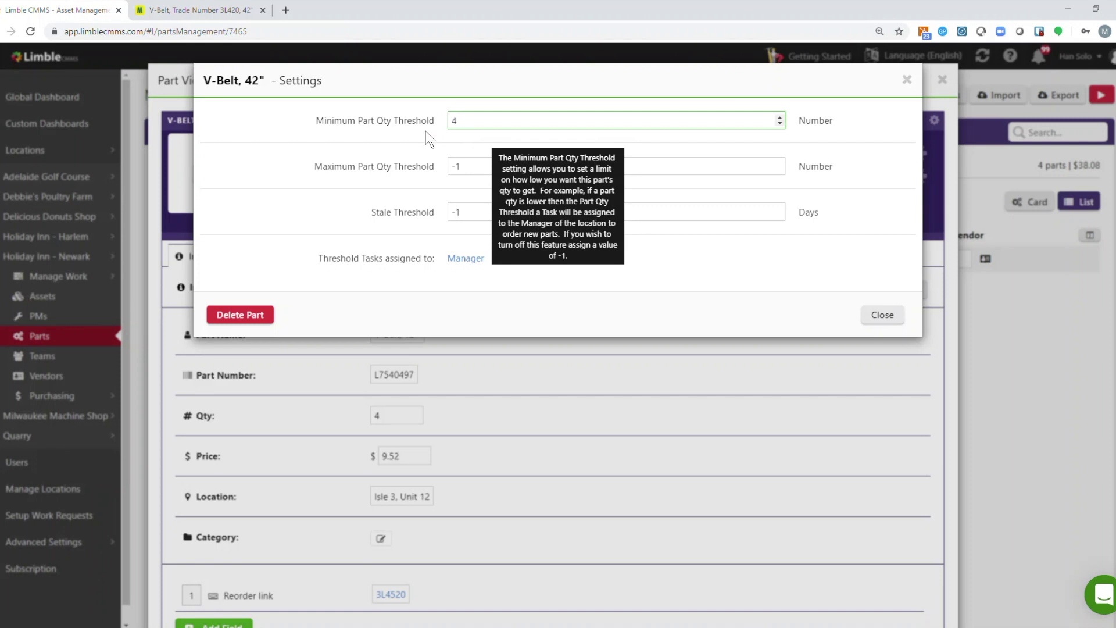
- Assign threshold tasks for all parts at this location to a specific user instead of Manager
{"action": "mouse_move", "coordinate": [463, 263]}
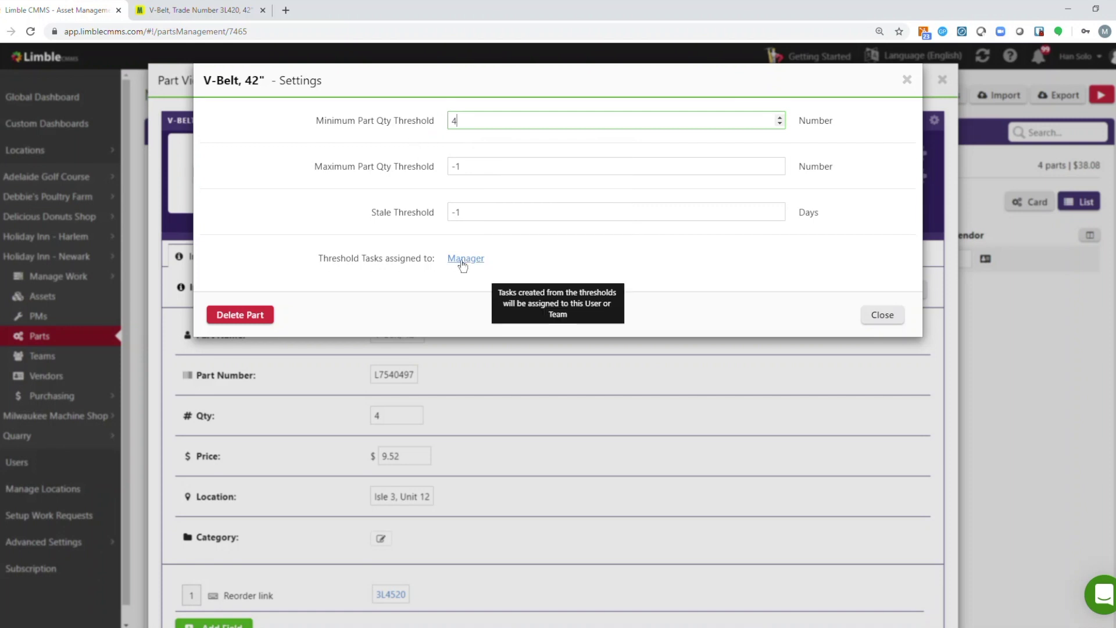
{"action": "left_click", "coordinate": [462, 260]}
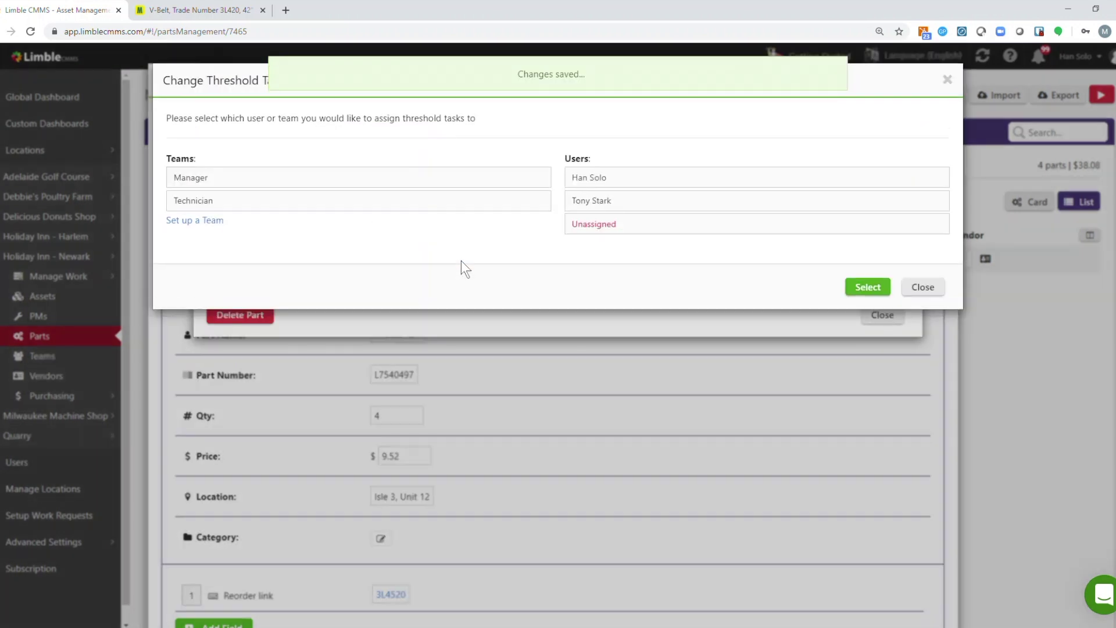
{"action": "left_click", "coordinate": [625, 205]}
{"action": "left_click", "coordinate": [866, 287]}
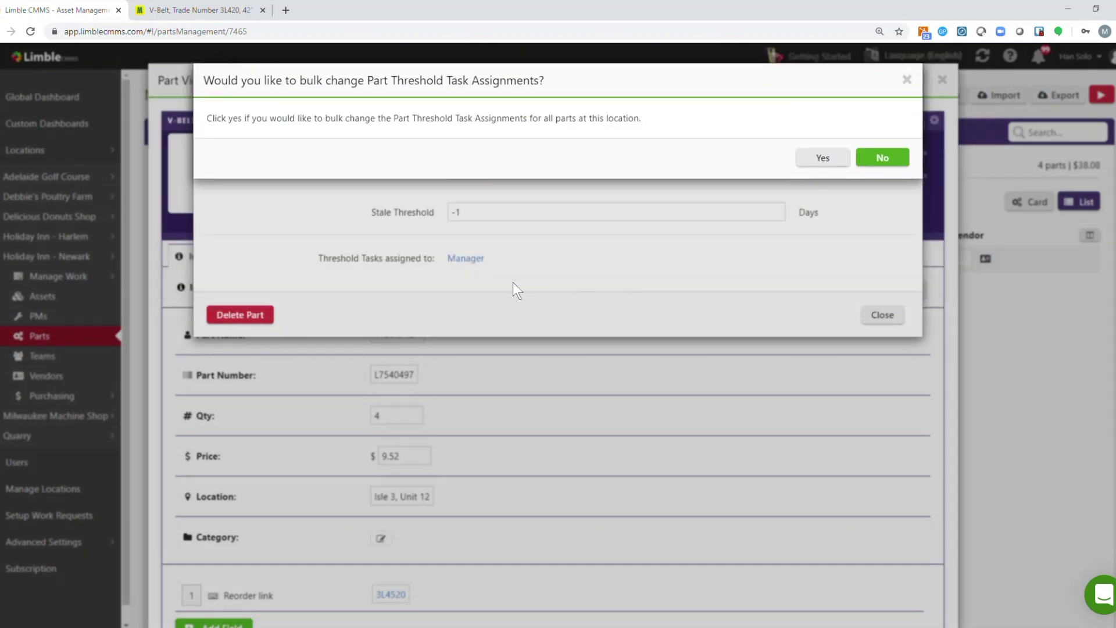
{"action": "left_click", "coordinate": [823, 161]}
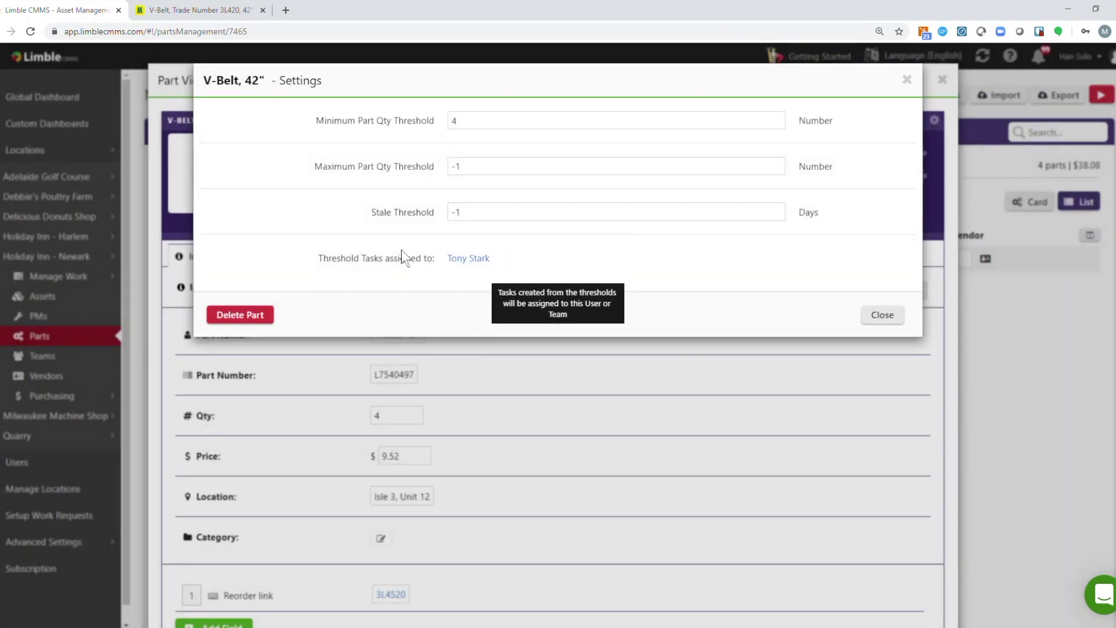
- Change the maximum part quantity threshold from -1 to 10 and the stale threshold to 365 days
{"action": "mouse_move", "coordinate": [385, 182]}
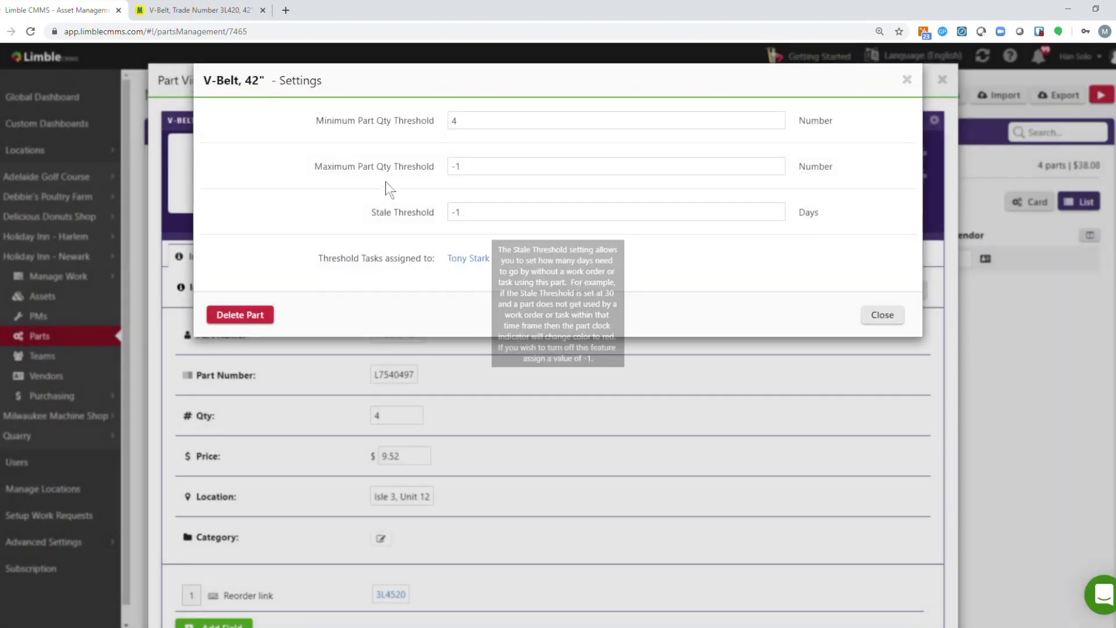
{"action": "left_click", "coordinate": [469, 167]}
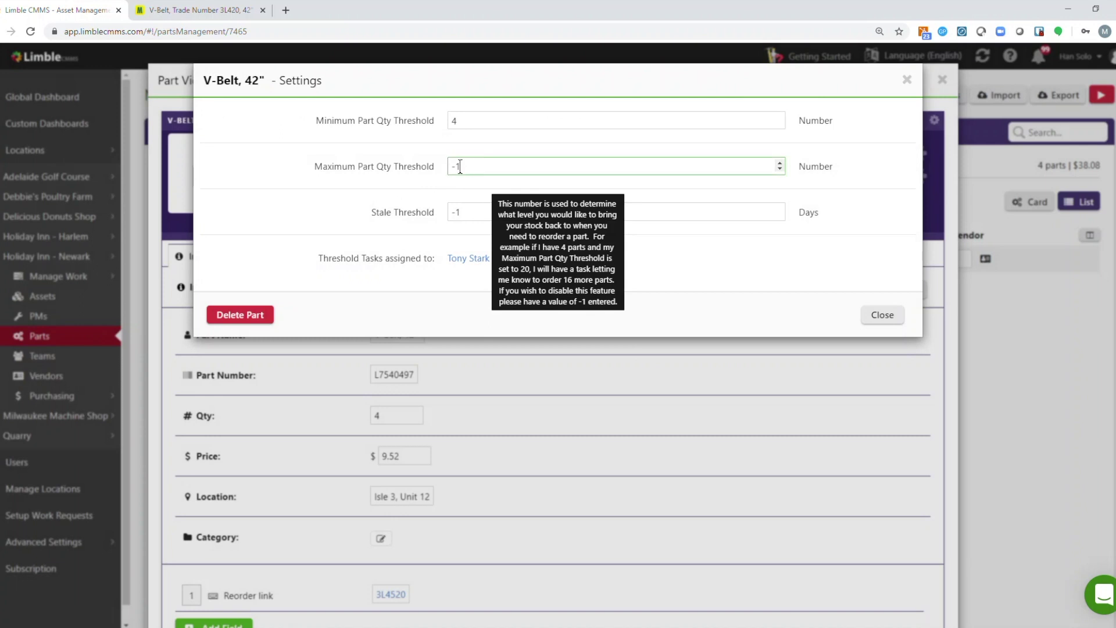
{"action": "left_click_drag", "start_coordinate": [460, 166], "coordinate": [449, 165]}
{"action": "type", "text": "10"}
{"action": "mouse_move", "coordinate": [383, 217]}
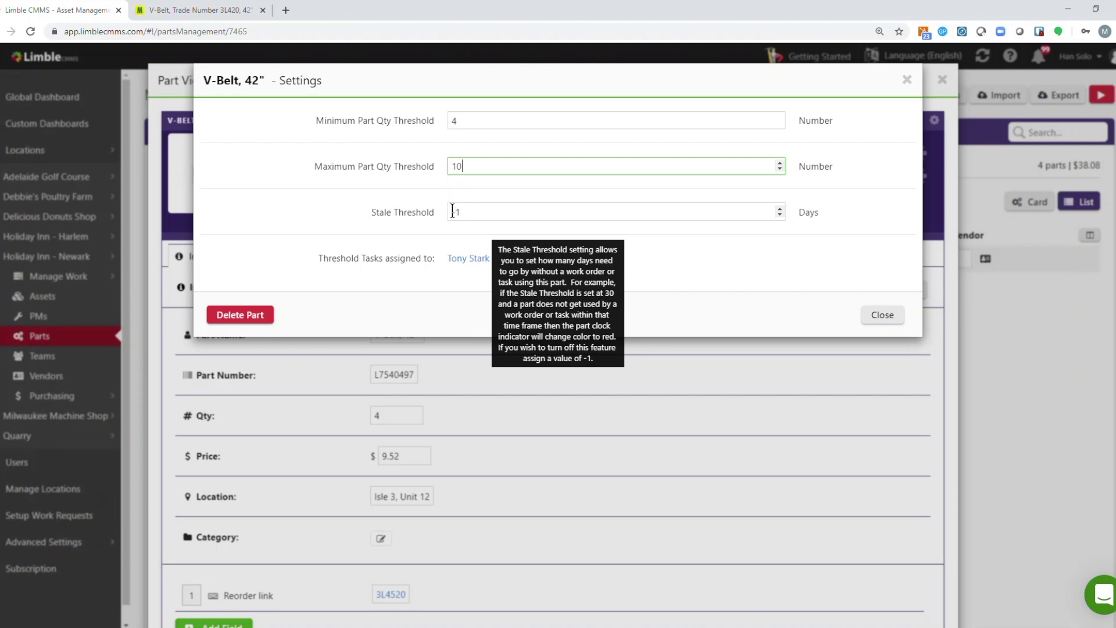
{"action": "left_click_drag", "start_coordinate": [468, 210], "coordinate": [444, 209]}
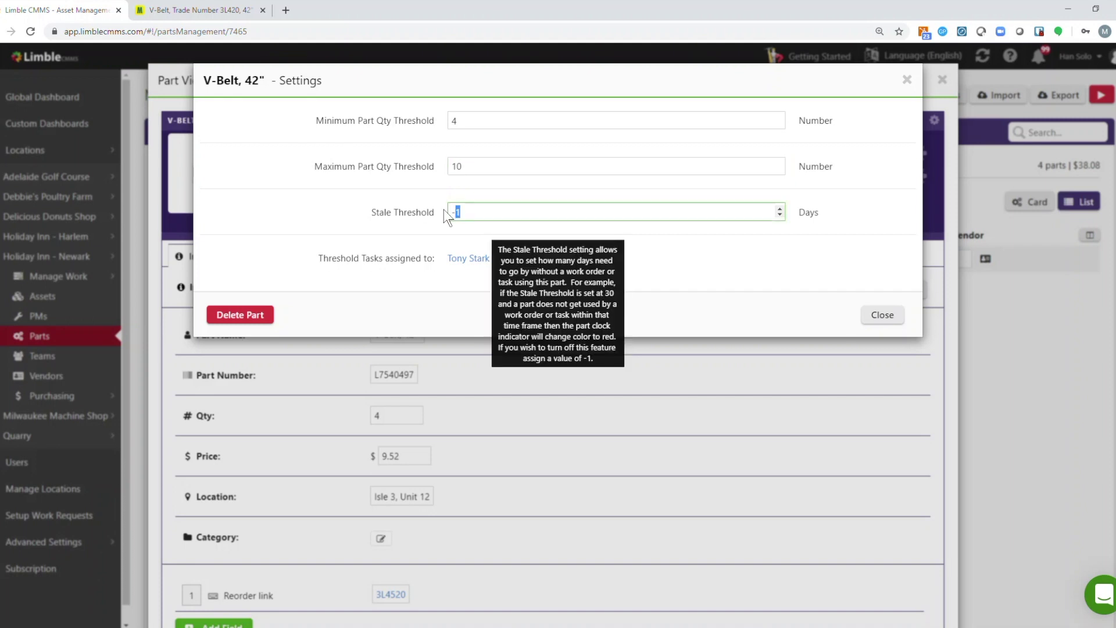
{"action": "type", "text": "365"}
{"action": "left_click", "coordinate": [391, 228]}
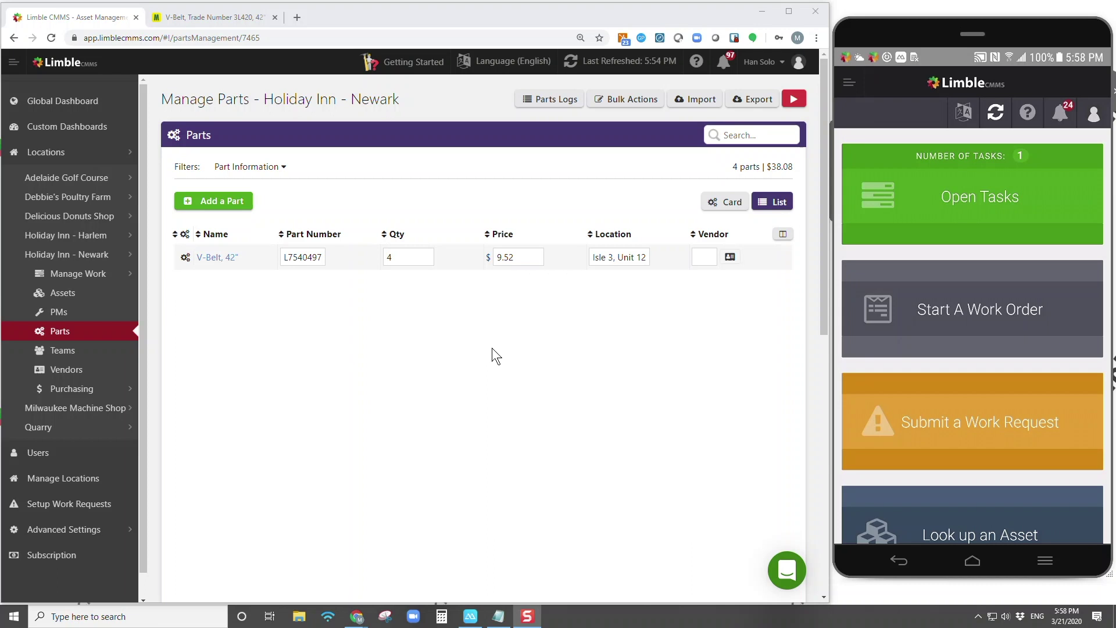
- On the phone, open the Replace broken belt task from Open Tasks and bring up its Add Part list
{"action": "left_click", "coordinate": [956, 228]}
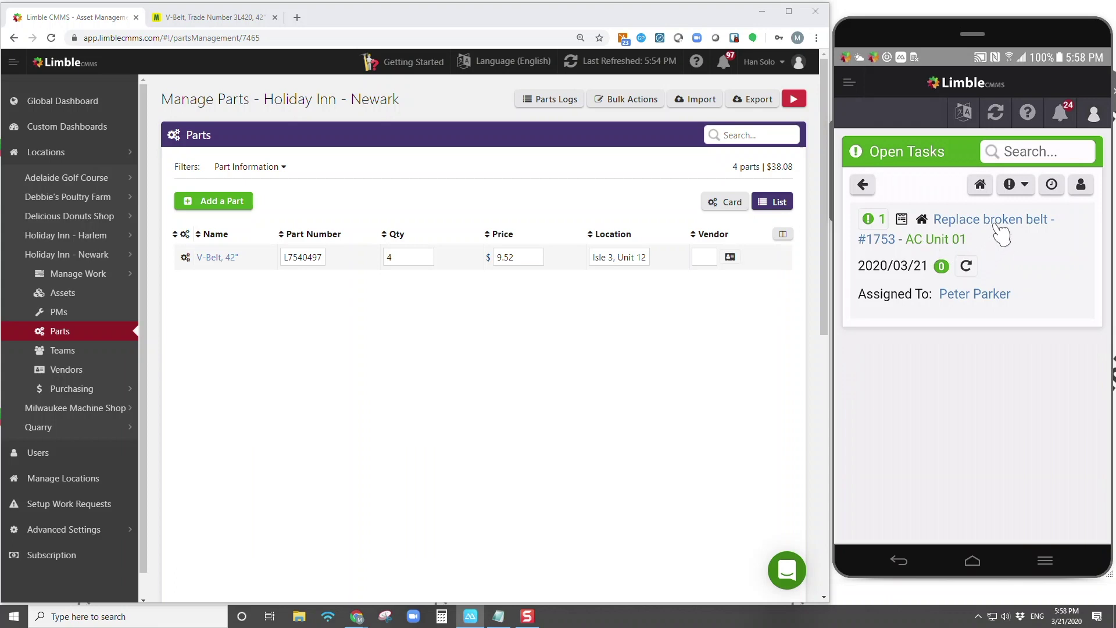
{"action": "left_click", "coordinate": [999, 225]}
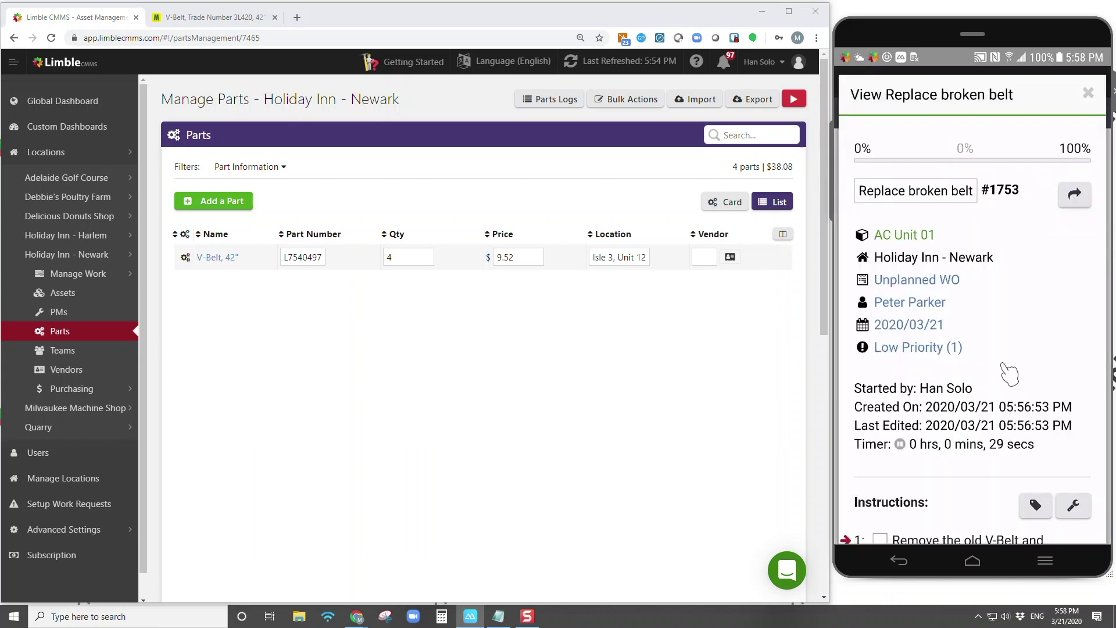
{"action": "left_click_drag", "start_coordinate": [1019, 368], "coordinate": [1014, 192]}
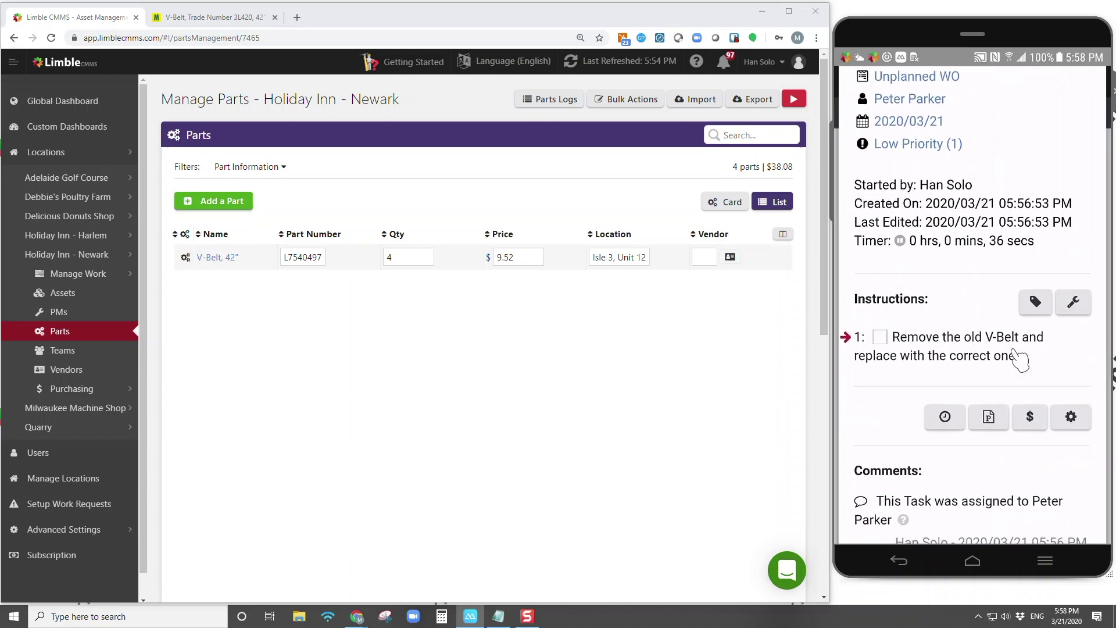
{"action": "left_click", "coordinate": [1072, 418]}
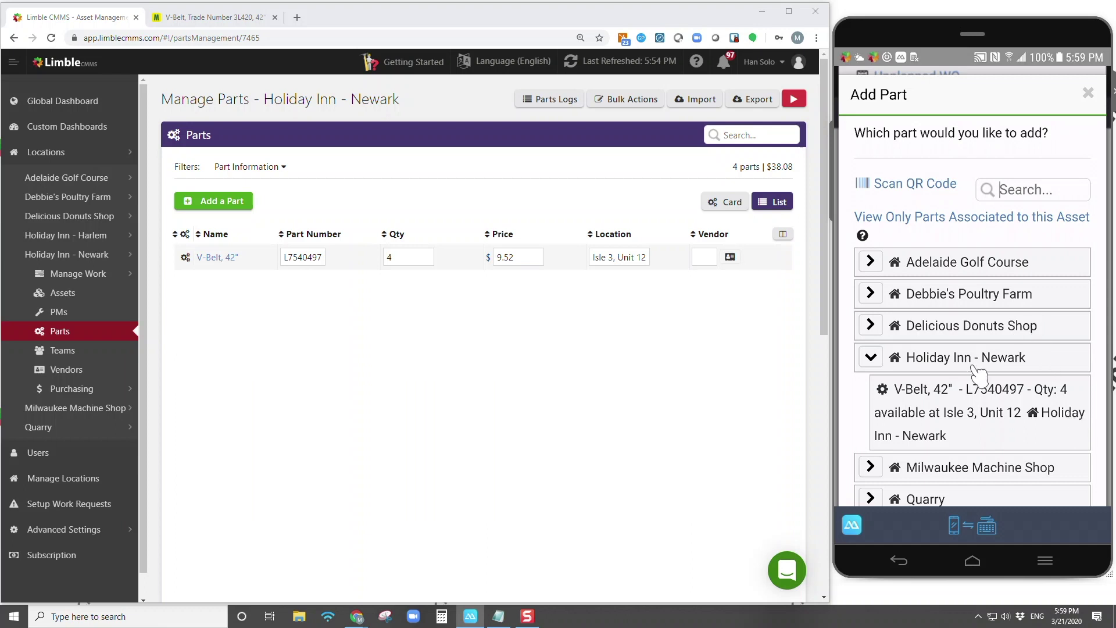
- Attach the V-Belt, 42" part from Holiday Inn - Newark to the phone work order
{"action": "left_click", "coordinate": [954, 401]}
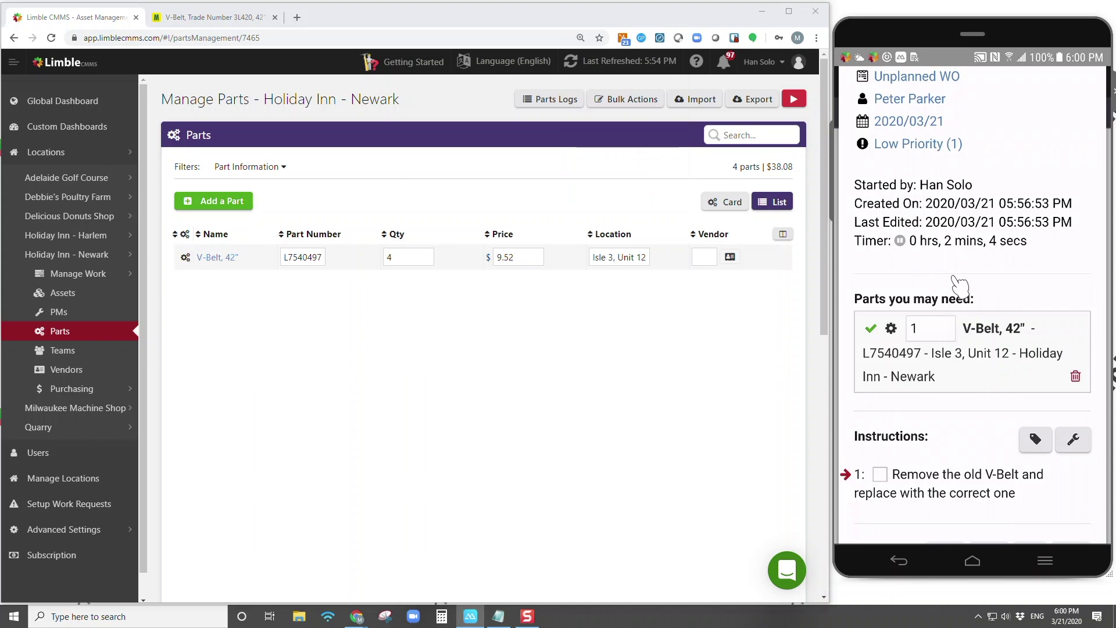
- Refresh the web app's data and tick off the replace-the-V-Belt instruction on the phone
{"action": "mouse_move", "coordinate": [631, 61]}
{"action": "left_click", "coordinate": [598, 85]}
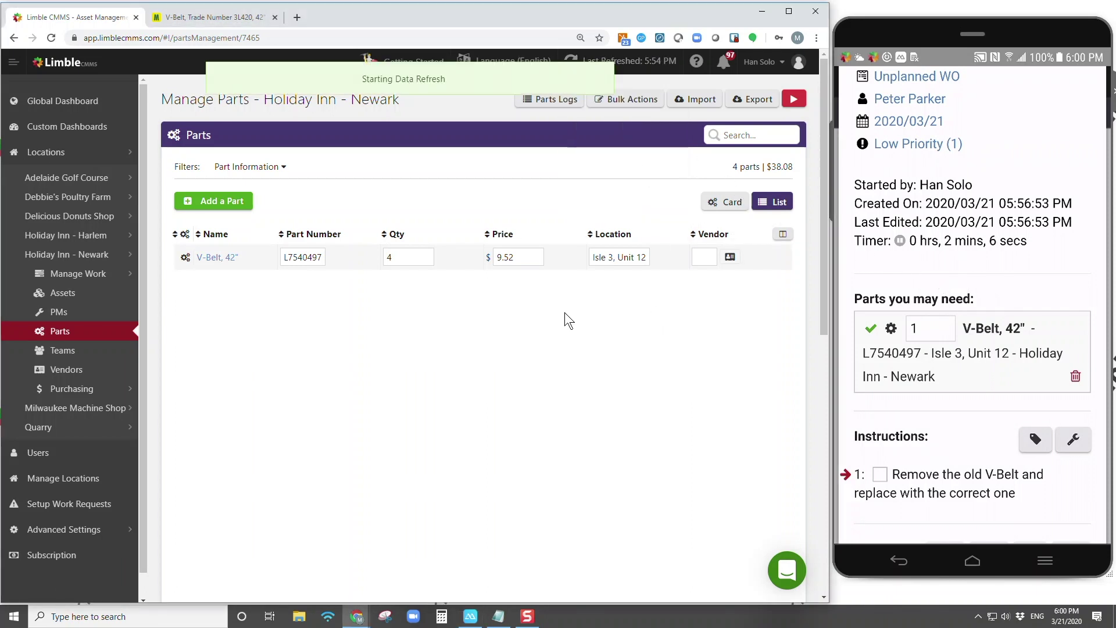
{"action": "mouse_move", "coordinate": [407, 280]}
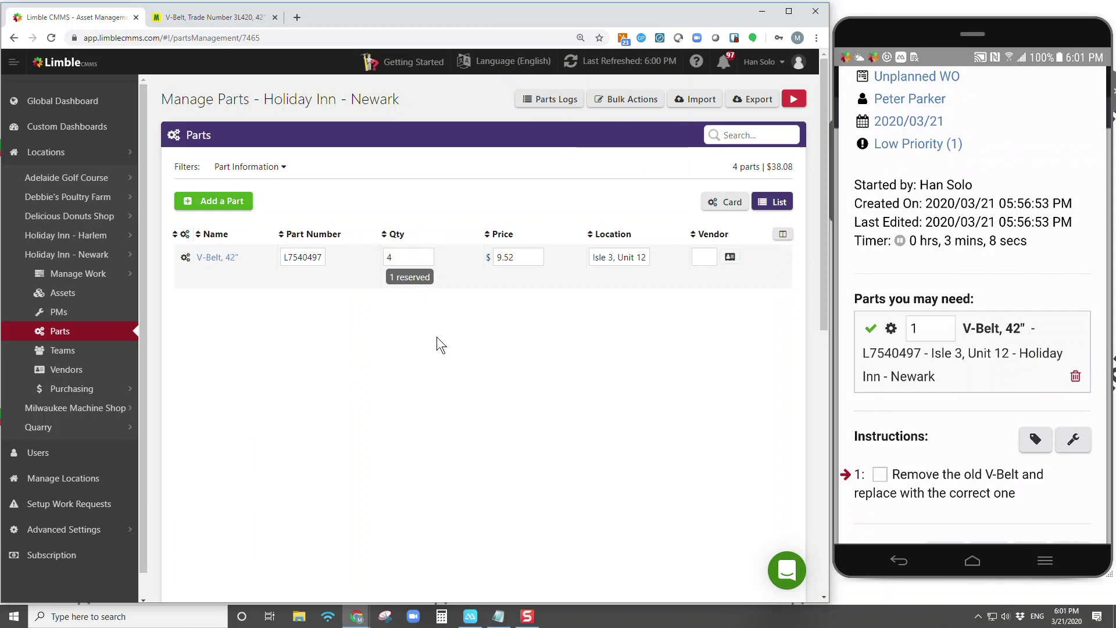
{"action": "left_click_drag", "start_coordinate": [969, 448], "coordinate": [968, 359]}
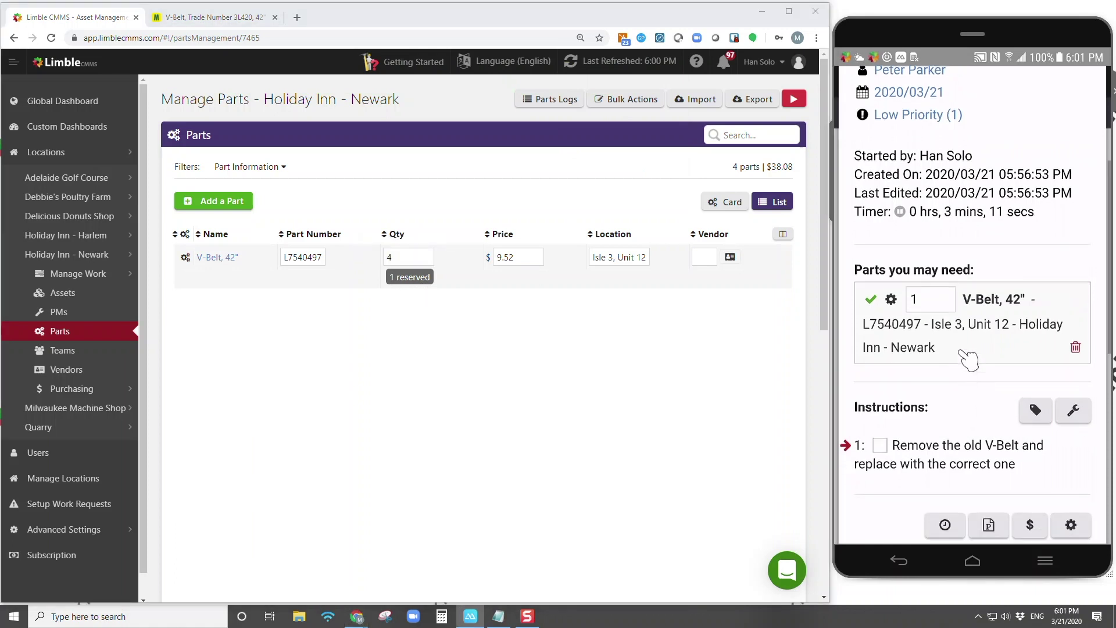
{"action": "left_click", "coordinate": [880, 359]}
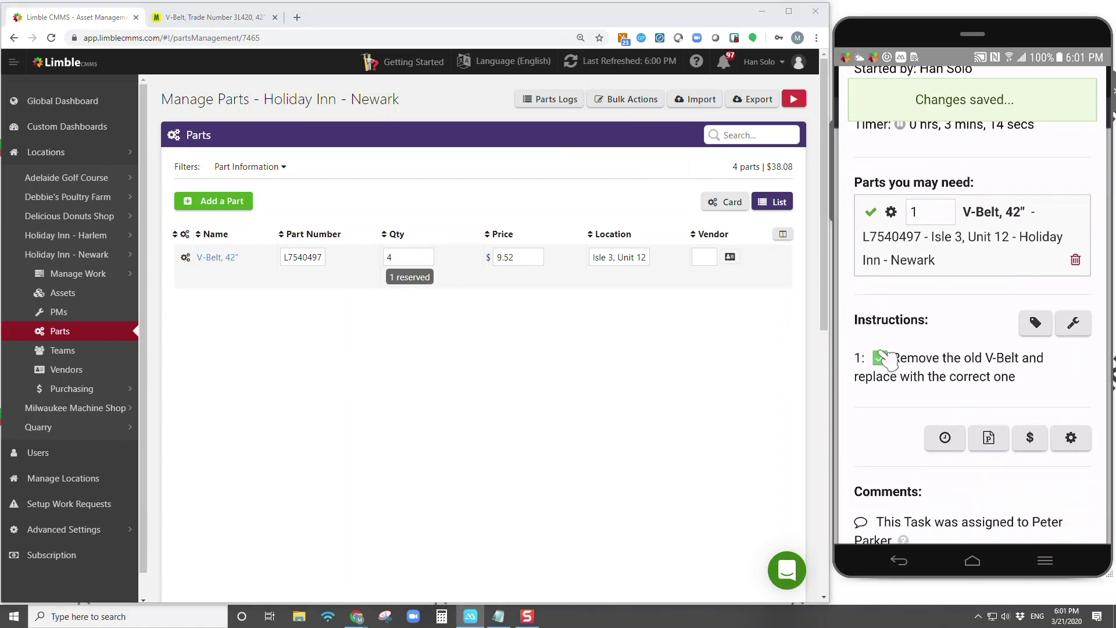
- Complete the phone work order, logging 8 minutes of work
{"action": "left_click_drag", "start_coordinate": [886, 360], "coordinate": [904, 194]}
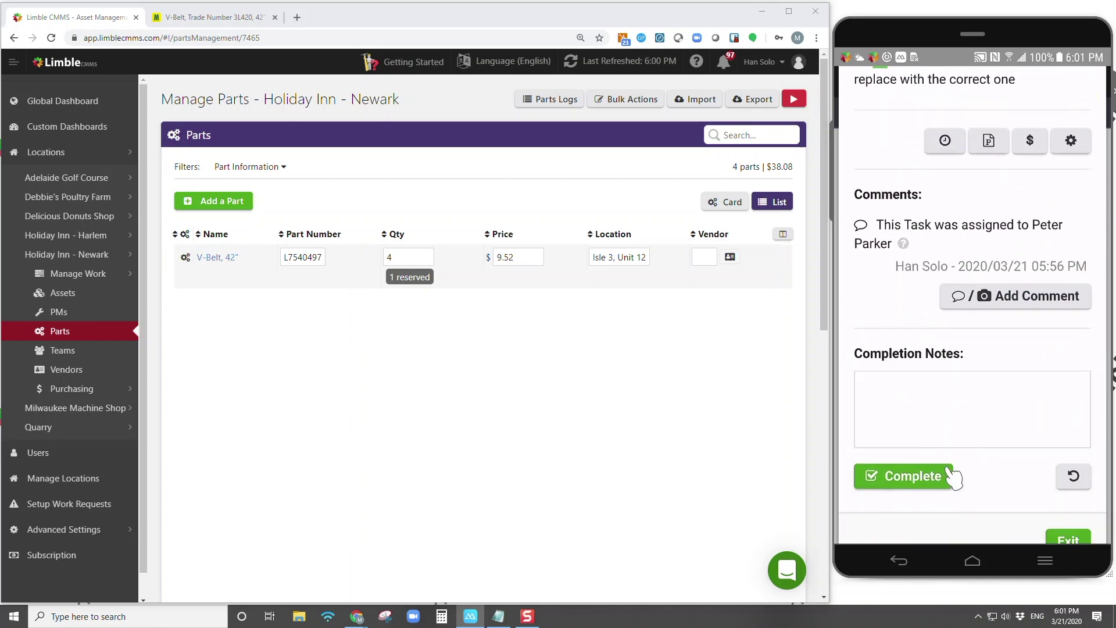
{"action": "left_click", "coordinate": [954, 476]}
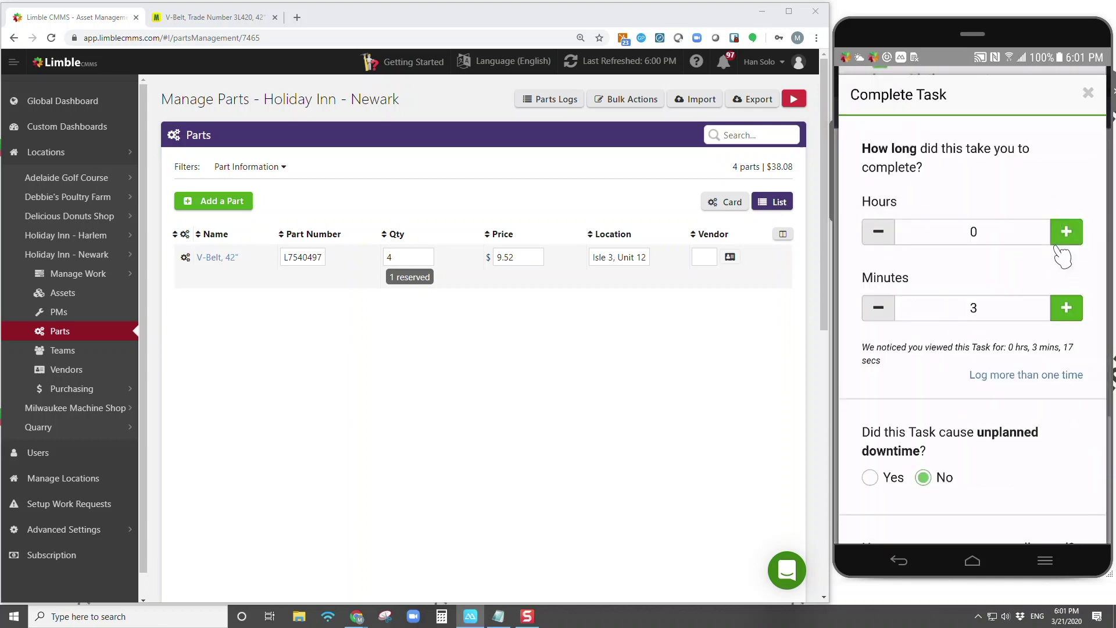
{"action": "left_click", "coordinate": [1068, 308]}
{"action": "left_click", "coordinate": [1067, 308]}
{"action": "left_click", "coordinate": [1067, 308]}
{"action": "left_click", "coordinate": [1068, 308]}
{"action": "left_click", "coordinate": [1067, 308]}
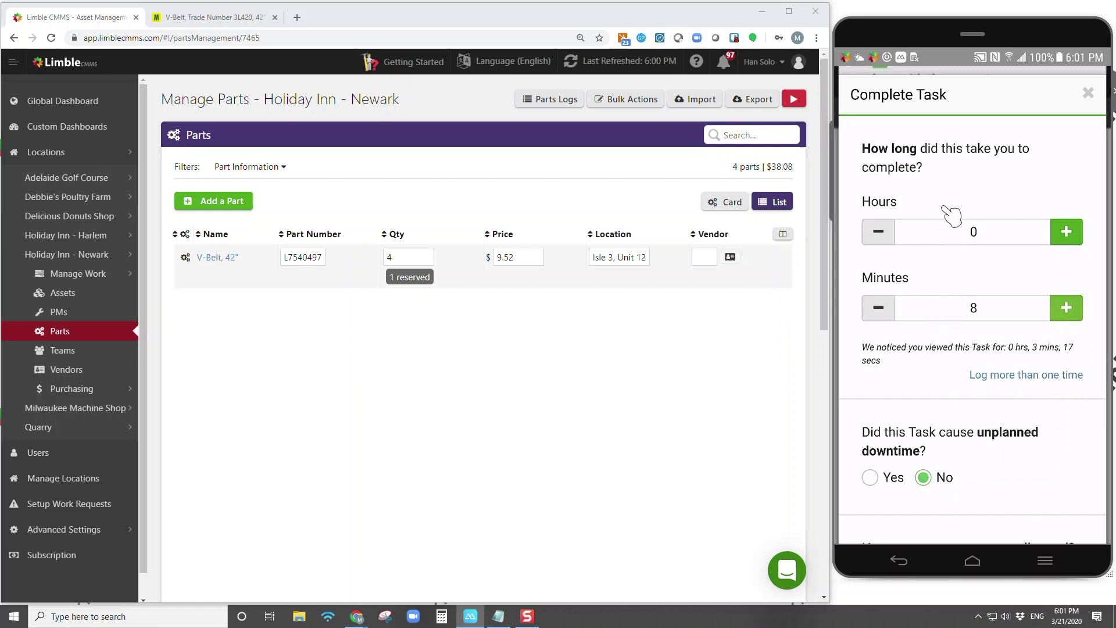
{"action": "scroll", "coordinate": [947, 212], "scroll_direction": "down", "scroll_amount": 3}
{"action": "left_click", "coordinate": [979, 459]}
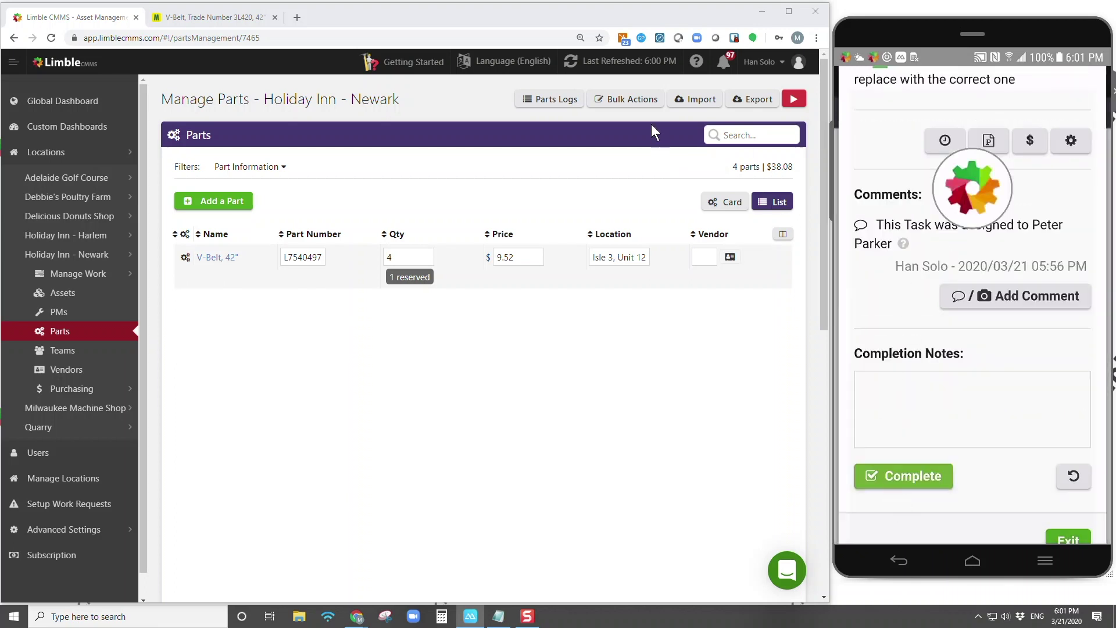
{"action": "left_click", "coordinate": [593, 62]}
- Refresh the data and view the Min Part Qty Threshold Hit task on the Holiday Inn - Newark work dashboard
{"action": "left_click", "coordinate": [575, 64]}
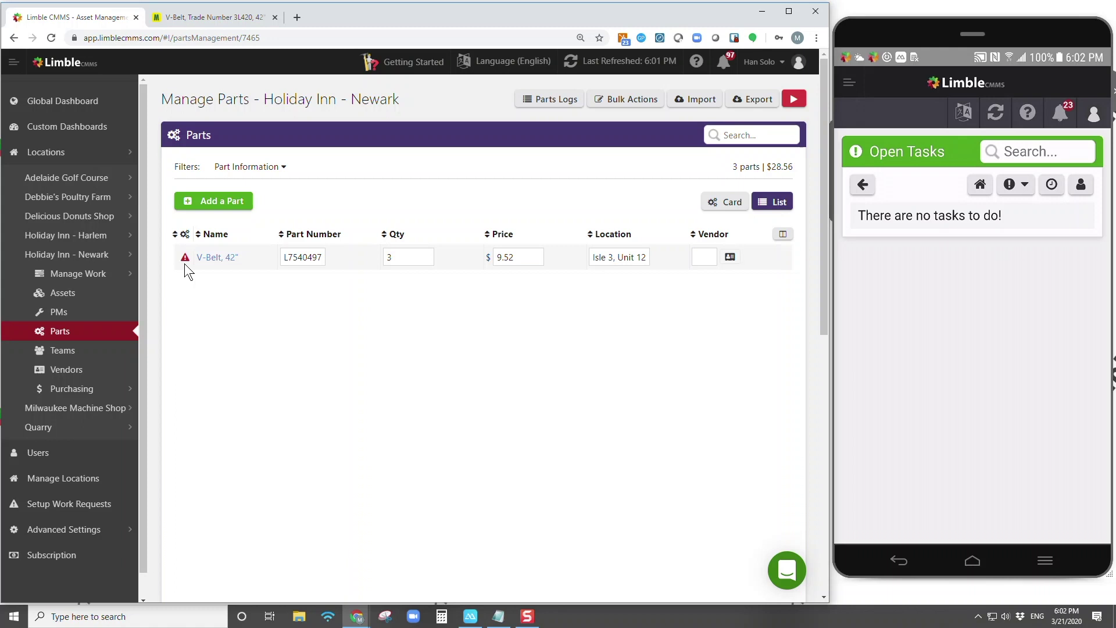
{"action": "left_click", "coordinate": [123, 281]}
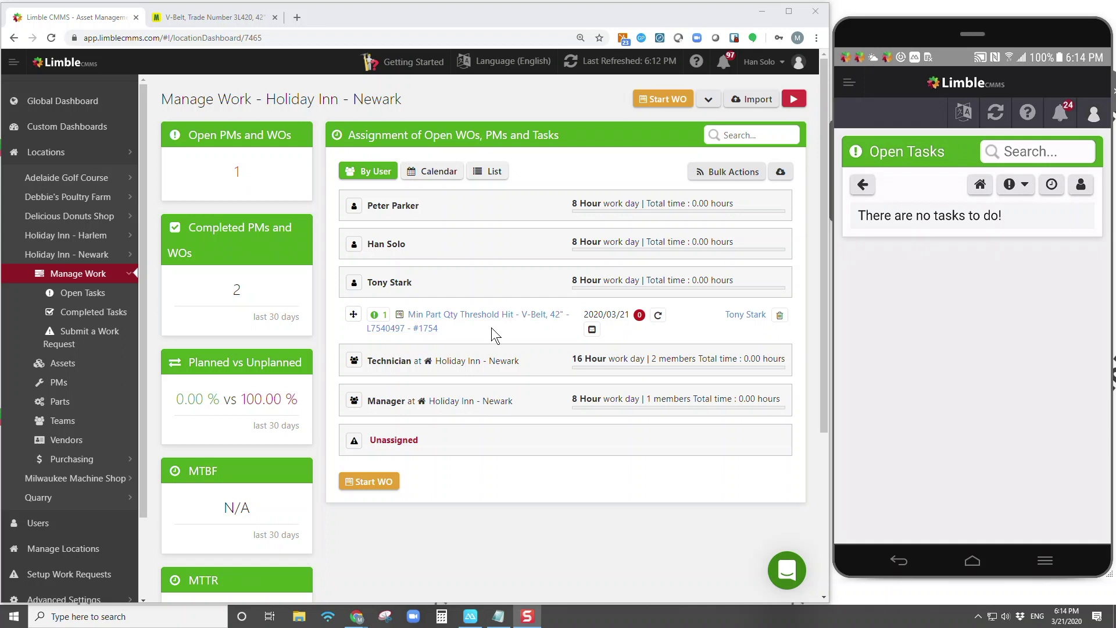
- From the V-Belt, 42" part's Vendors tab, associate McMaster Carr under Holiday Inn - Newark
{"action": "left_click", "coordinate": [59, 401]}
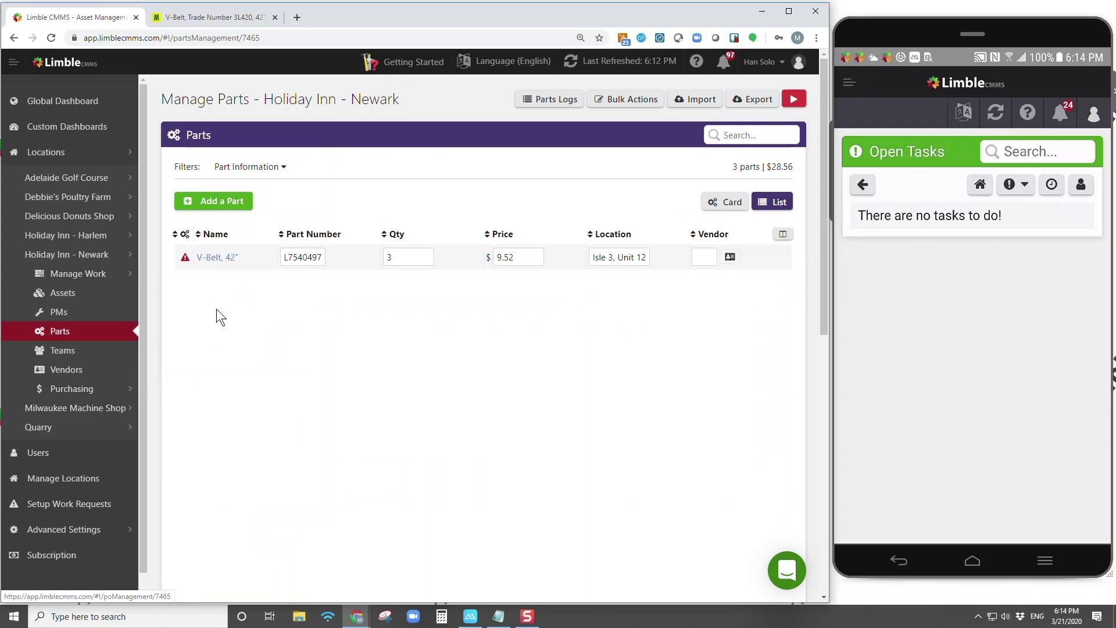
{"action": "left_click", "coordinate": [221, 258]}
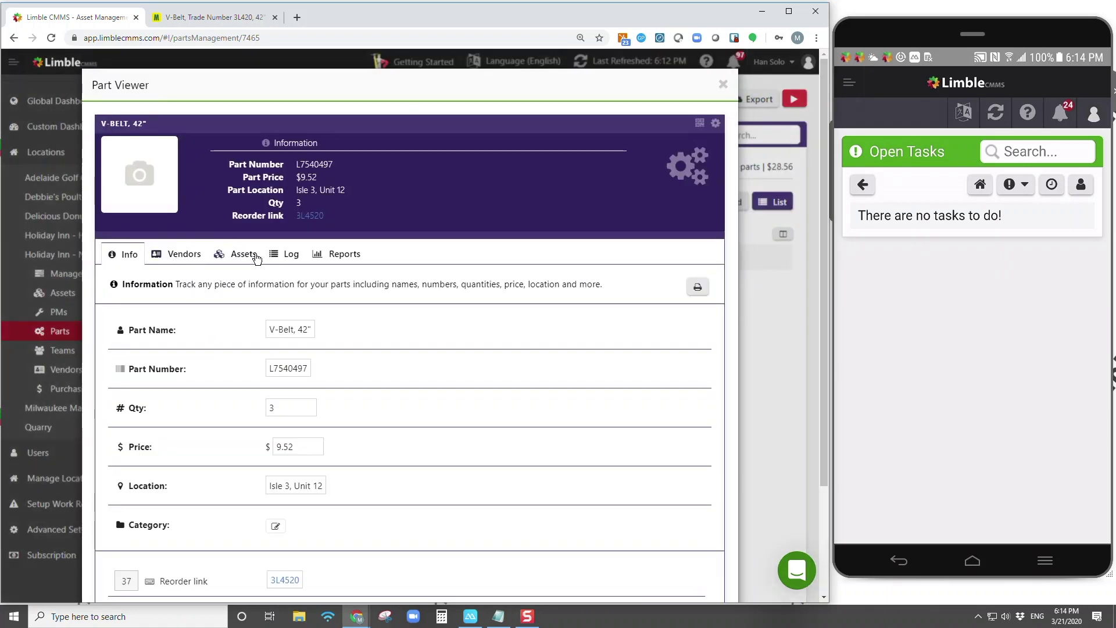
{"action": "left_click", "coordinate": [174, 260]}
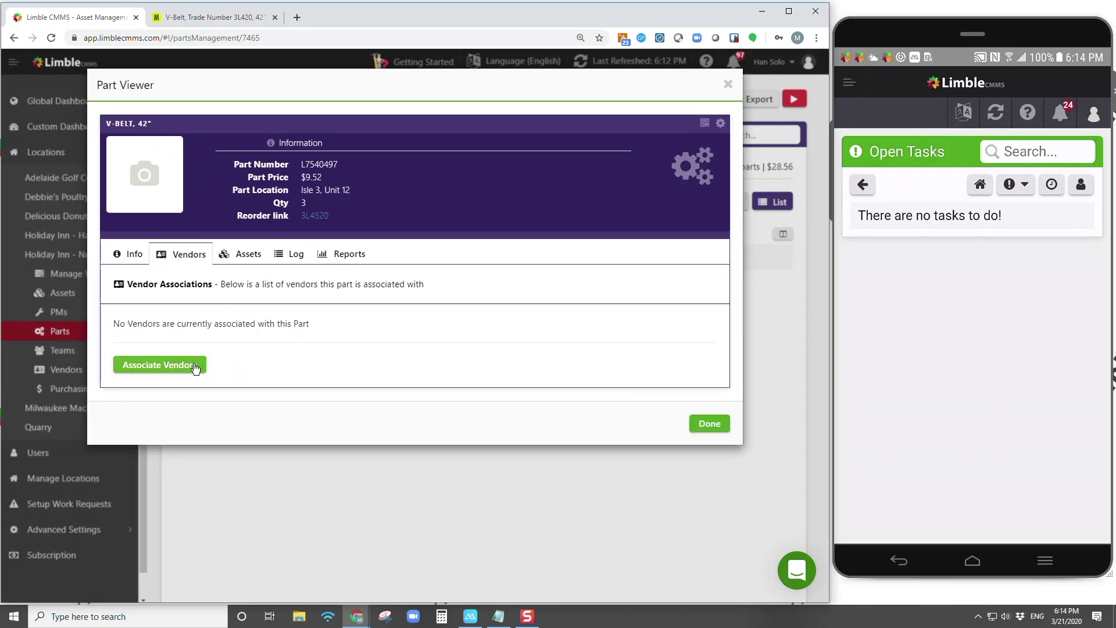
{"action": "left_click", "coordinate": [195, 366]}
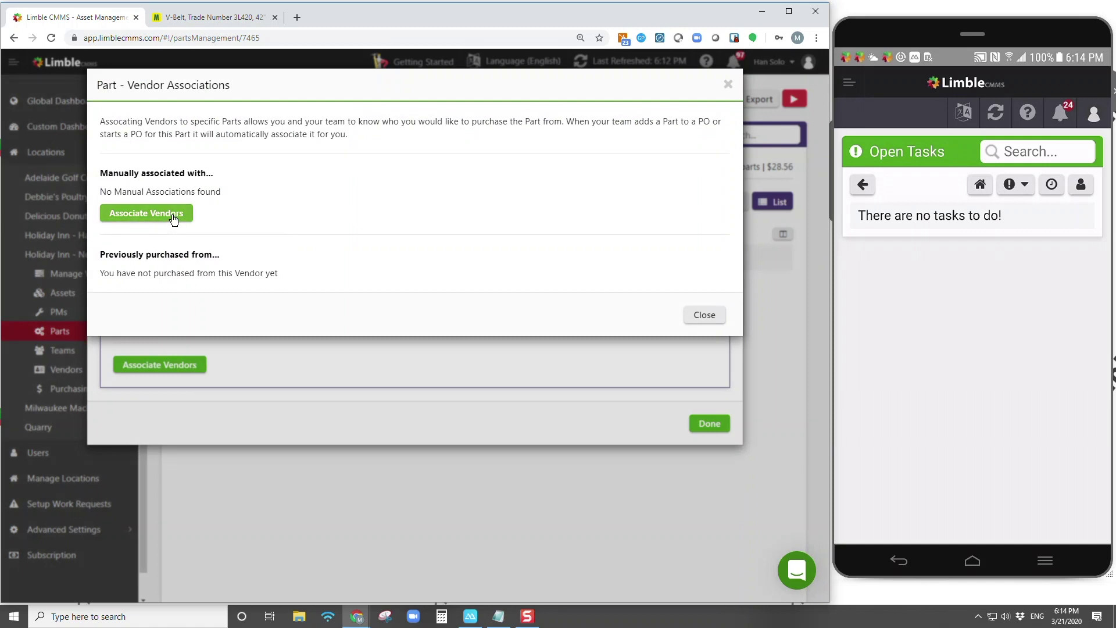
{"action": "left_click", "coordinate": [173, 214]}
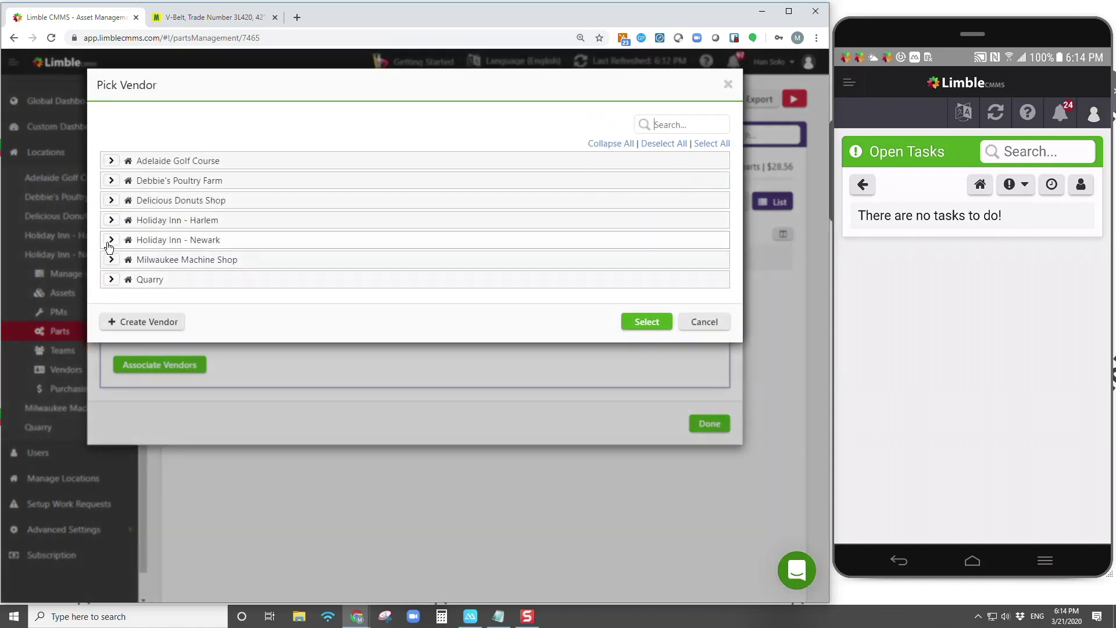
{"action": "left_click", "coordinate": [110, 240]}
{"action": "left_click", "coordinate": [163, 259]}
{"action": "left_click", "coordinate": [646, 341]}
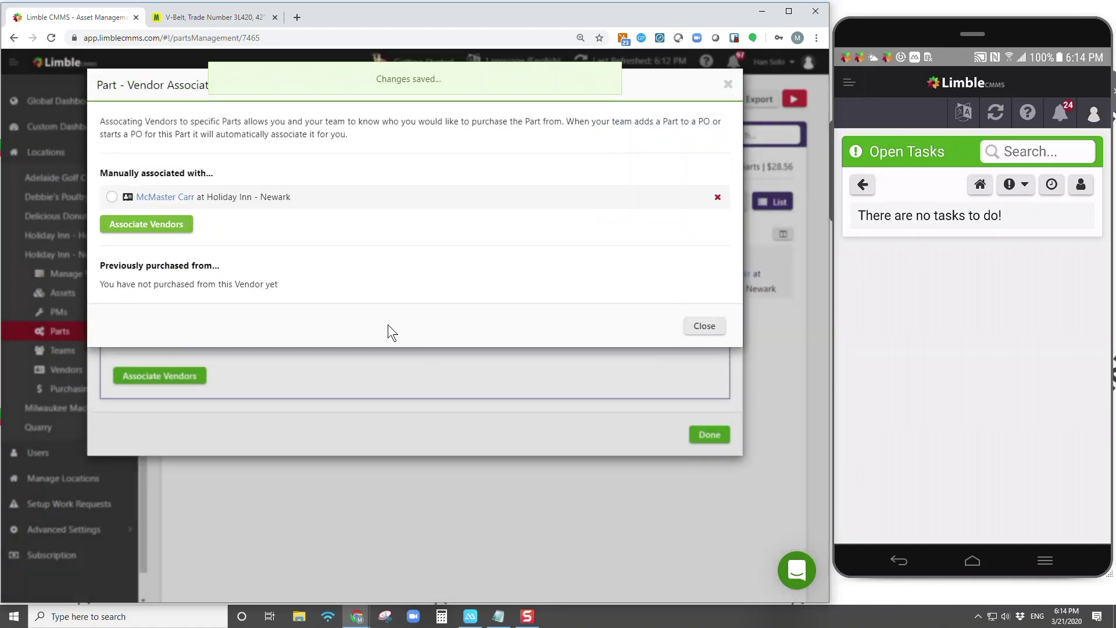
{"action": "left_click", "coordinate": [703, 326]}
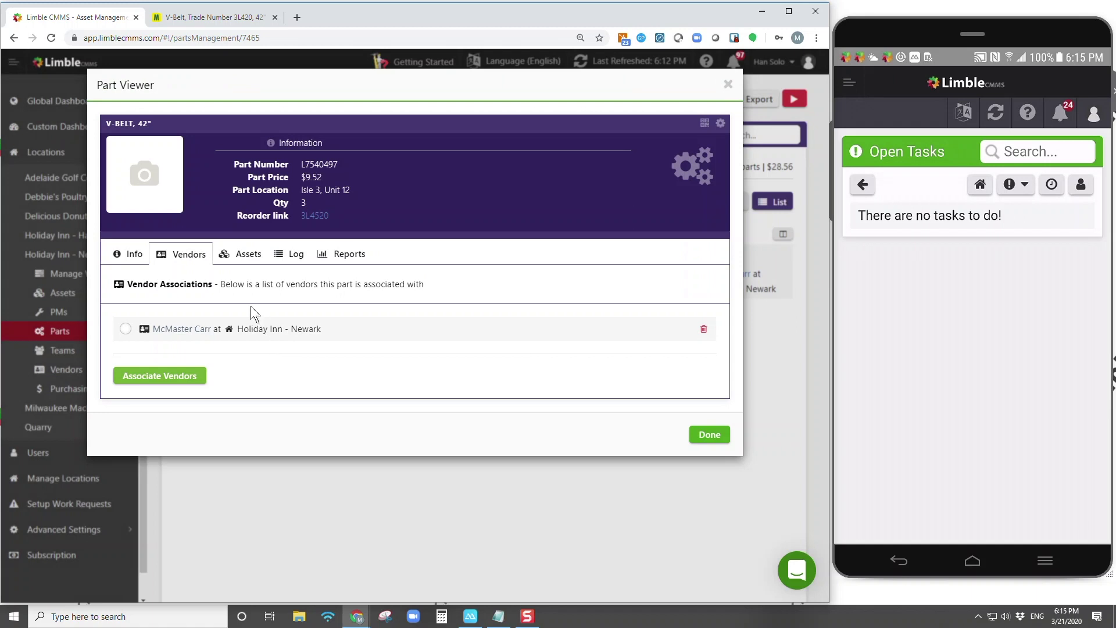
- Review the V-Belt part's Assets and Log, then show its Reports: 1 used, $9.52 cost
{"action": "left_click", "coordinate": [242, 258]}
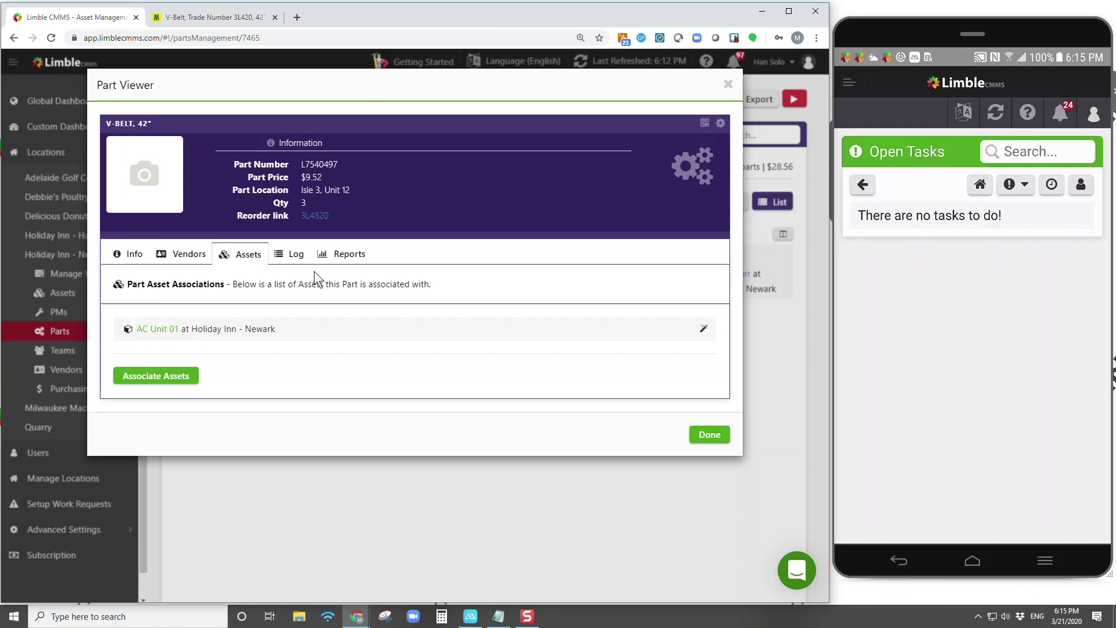
{"action": "left_click", "coordinate": [293, 264]}
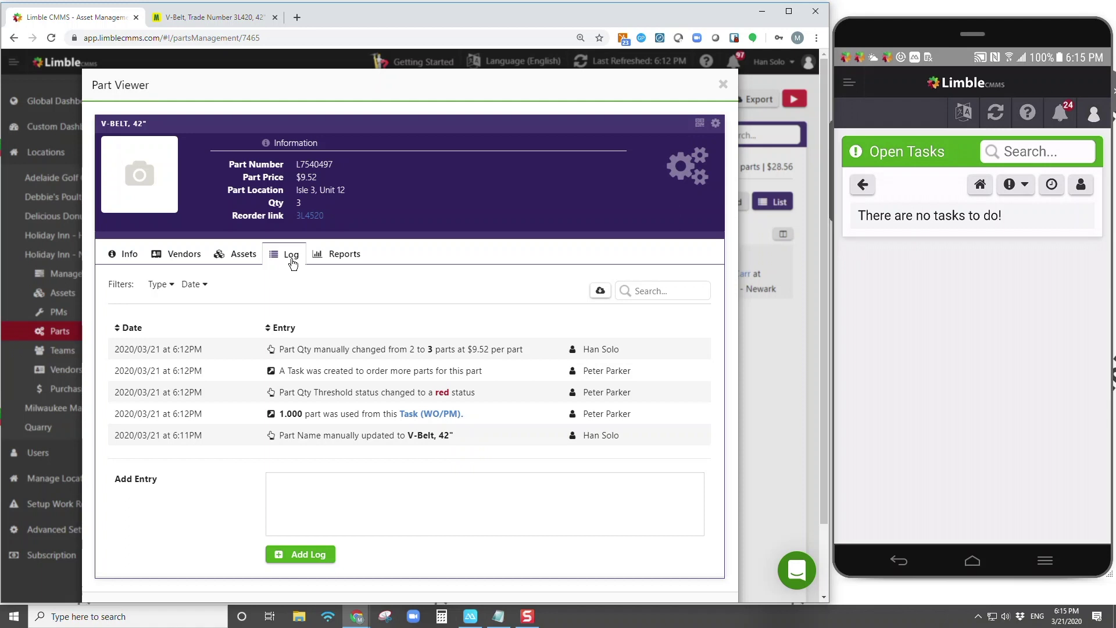
{"action": "left_click", "coordinate": [339, 262]}
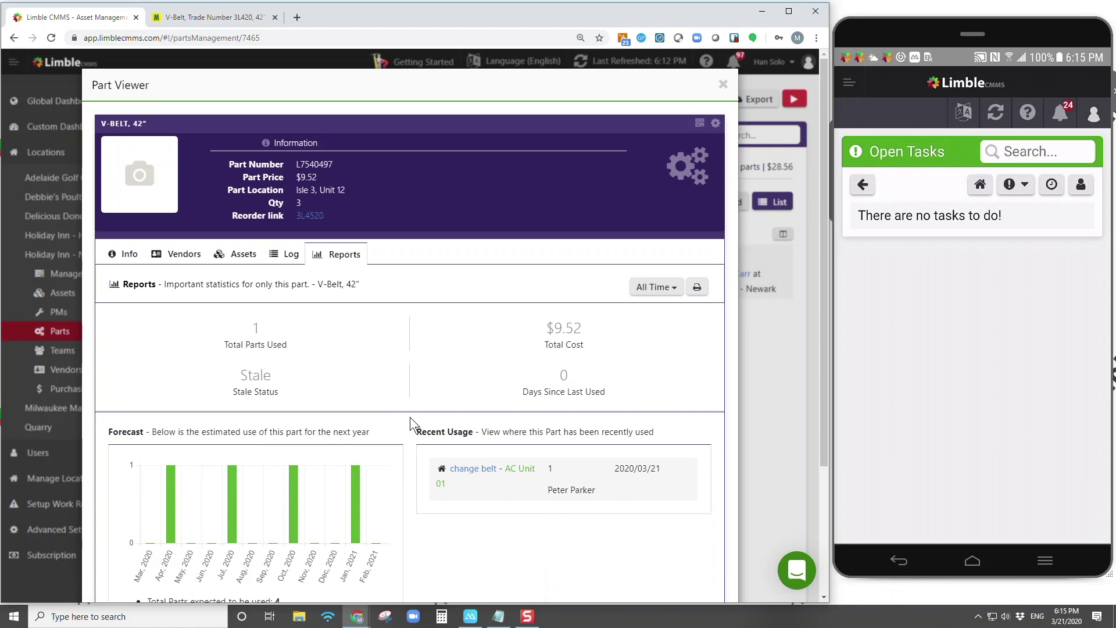